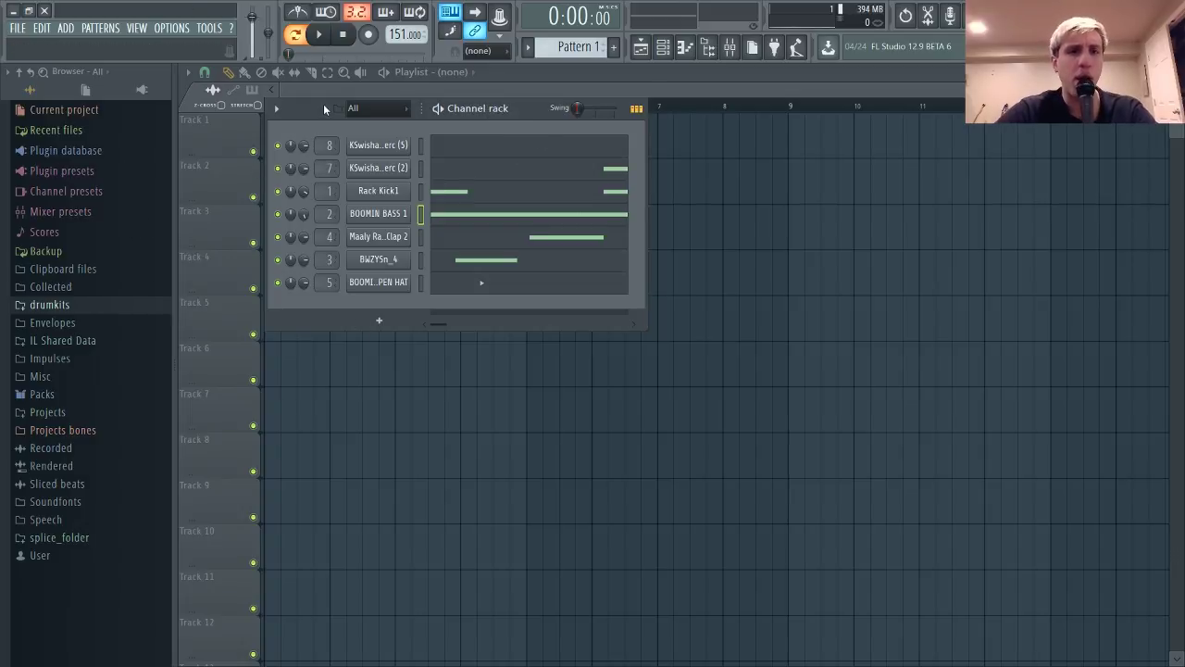
Nudge the channel rack, then play and stop Pattern 1 to hear the beat.
{"action": "left_click_drag", "start_coordinate": [323, 110], "coordinate": [323, 107]}
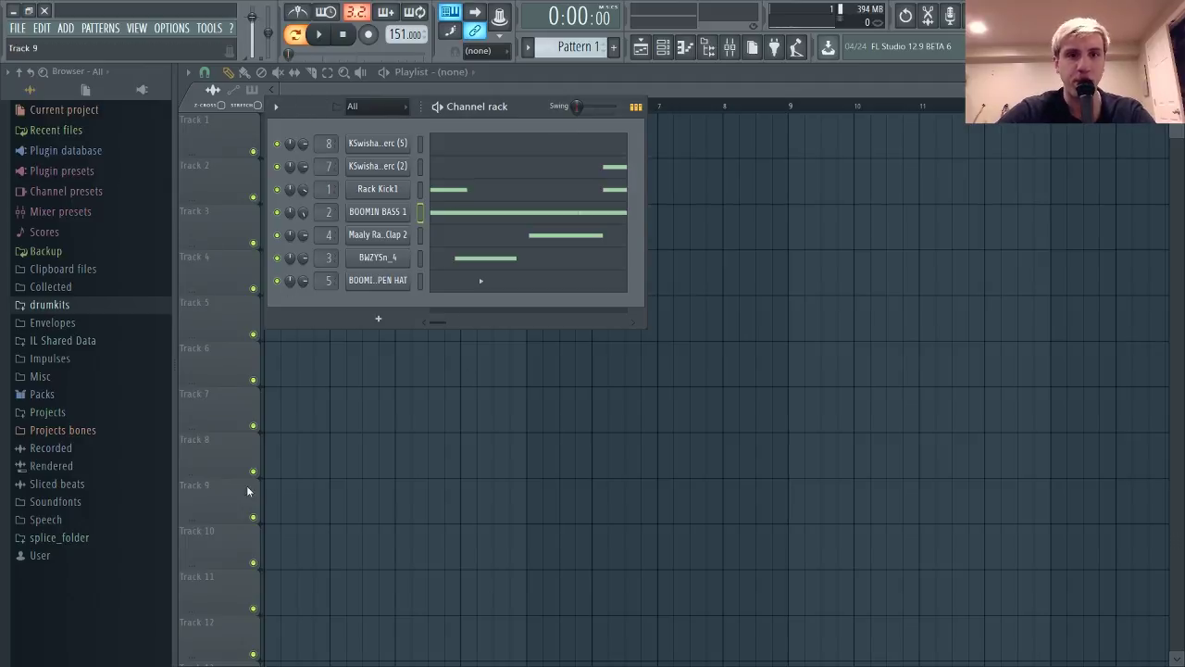
{"action": "key", "text": "space"}
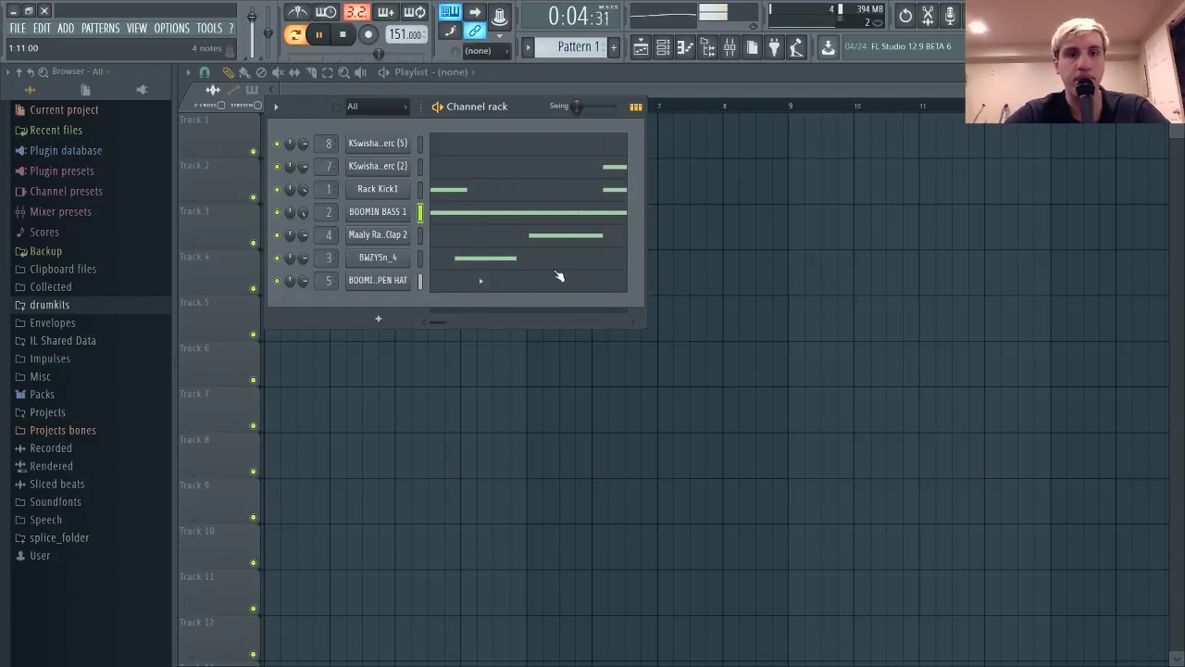
{"action": "key", "text": "space"}
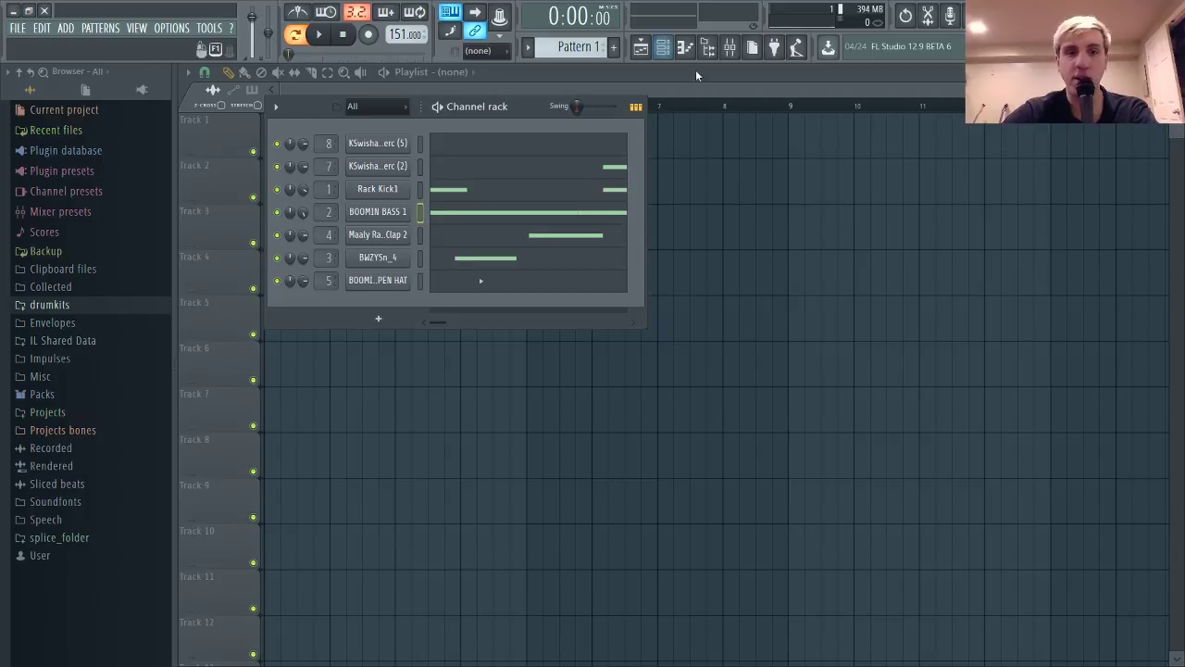
Open the BOOMIN BASS 1 notes in the piano roll.
{"action": "left_click", "coordinate": [468, 219]}
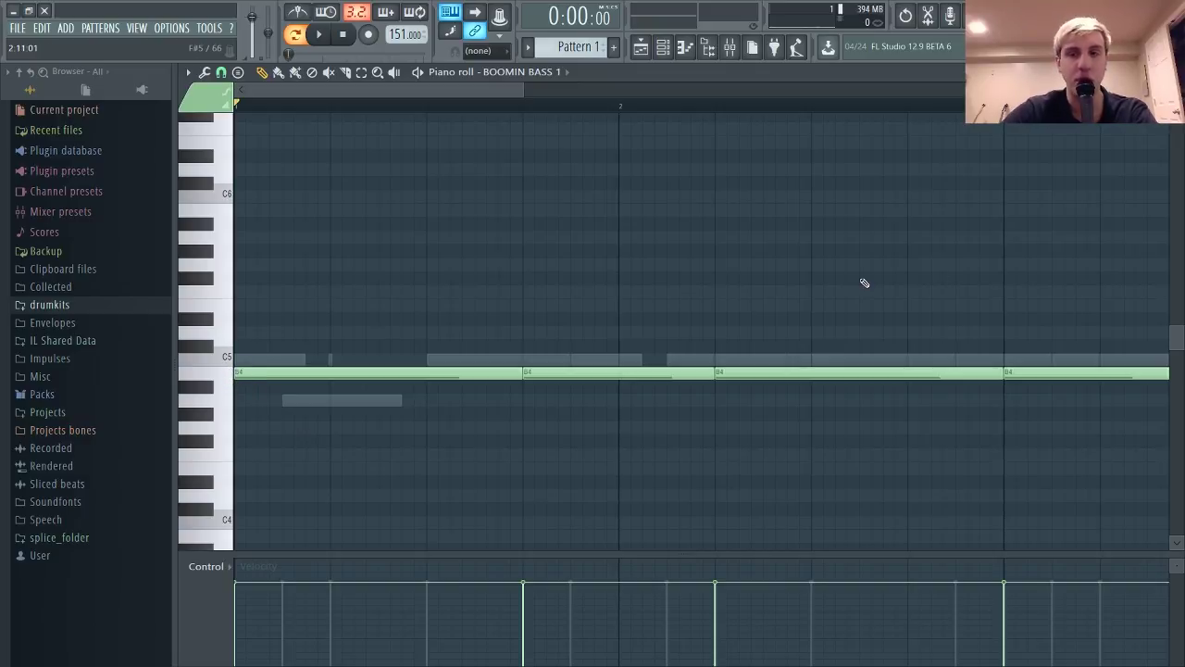
Close the piano roll and load GTune into the first FX slot of the Spinz 808 mixer insert.
{"action": "key", "text": "F7"}
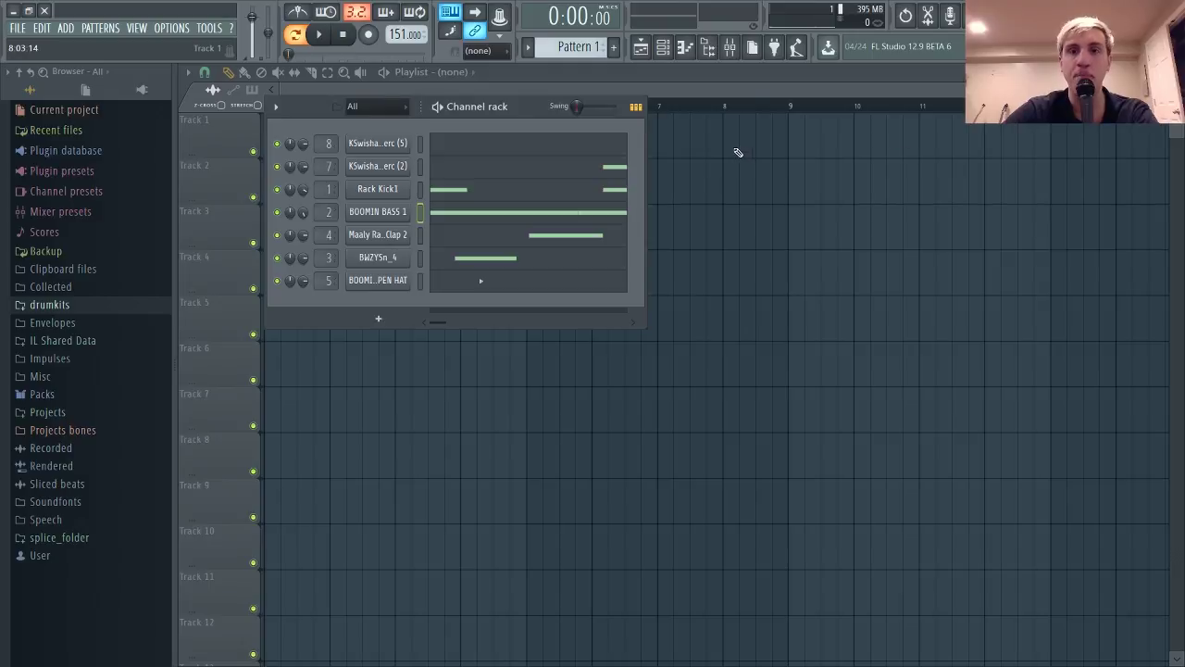
{"action": "left_click", "coordinate": [731, 52]}
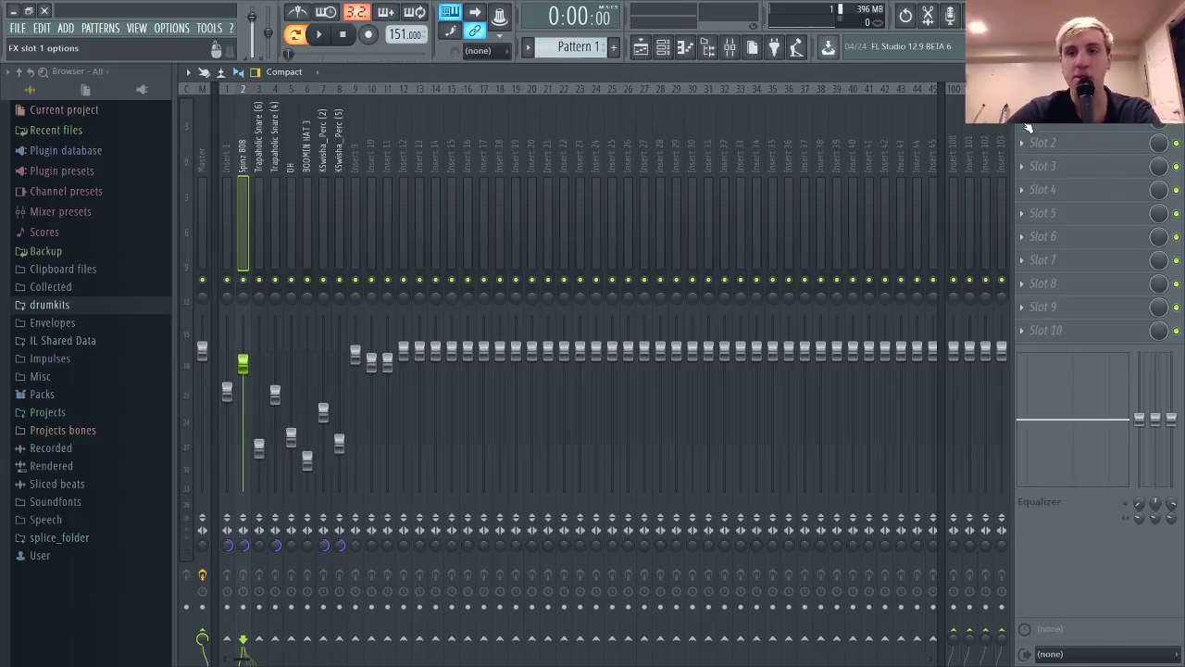
{"action": "left_click", "coordinate": [1027, 126]}
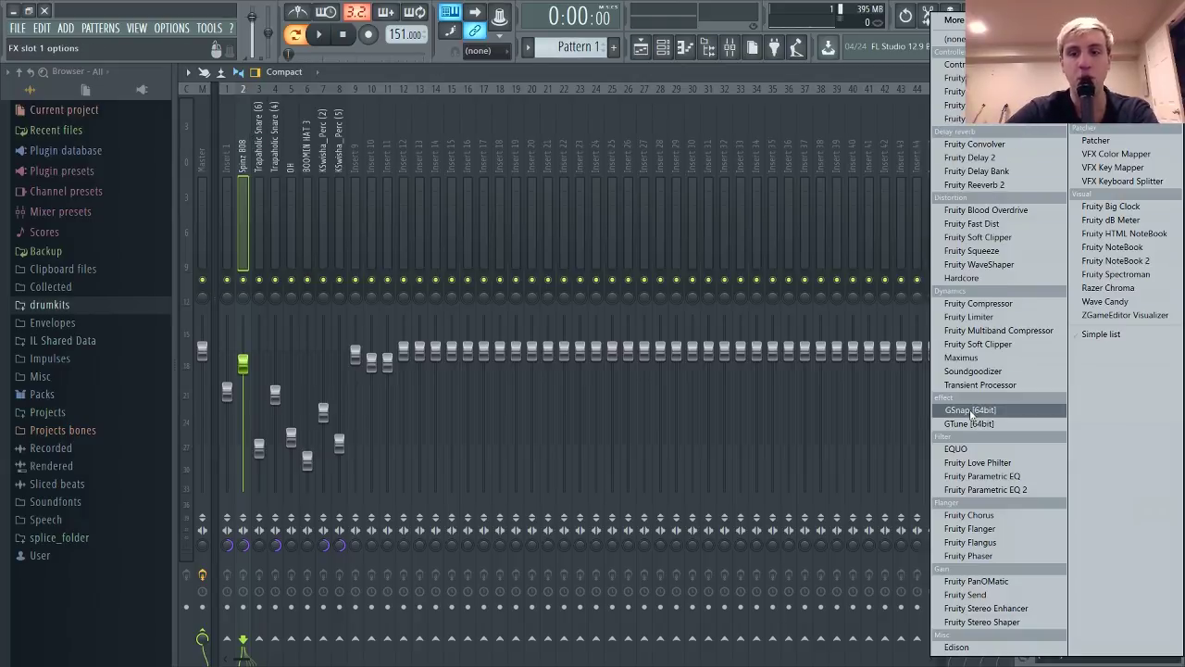
{"action": "left_click", "coordinate": [968, 424]}
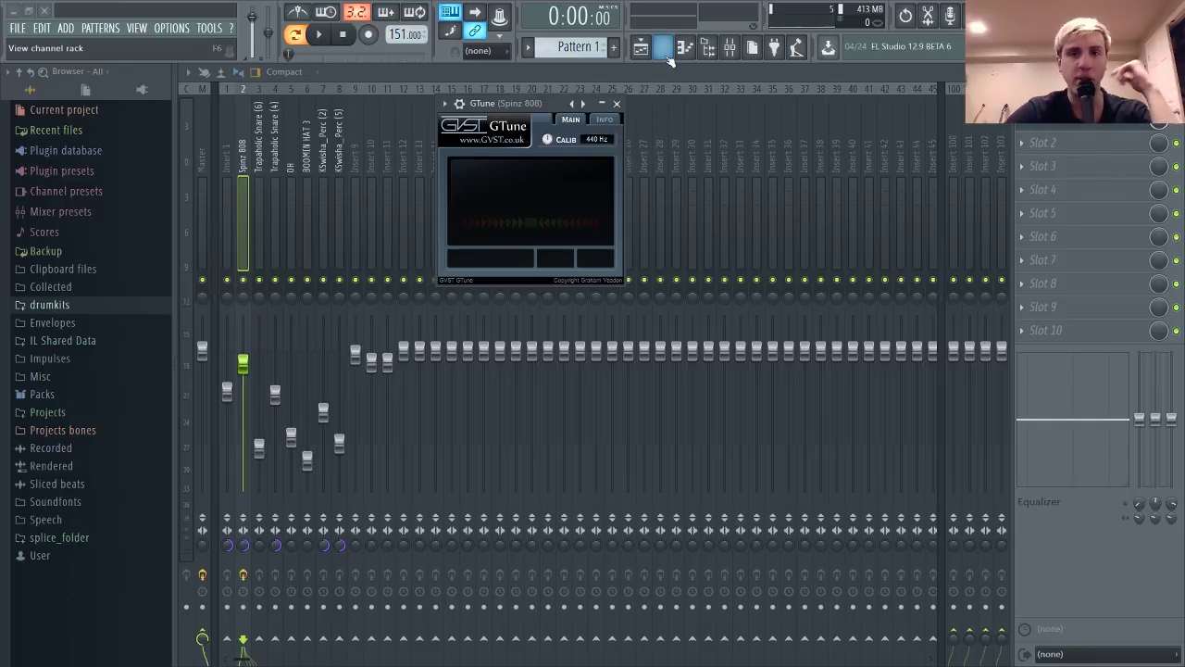
Open the BOOMIN BASS 1 sample settings from the channel rack and place them beside GTune.
{"action": "left_click", "coordinate": [663, 47]}
{"action": "left_click_drag", "start_coordinate": [533, 112], "coordinate": [967, 176]}
{"action": "left_click", "coordinate": [820, 277]}
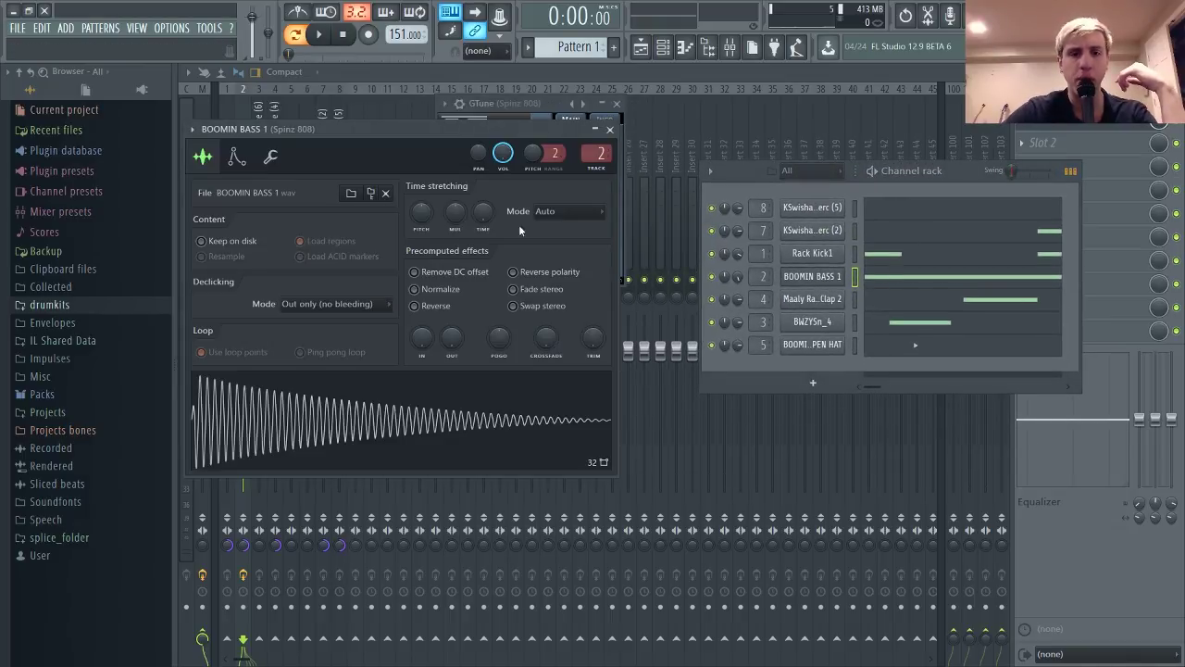
{"action": "left_click_drag", "start_coordinate": [402, 147], "coordinate": [902, 83]}
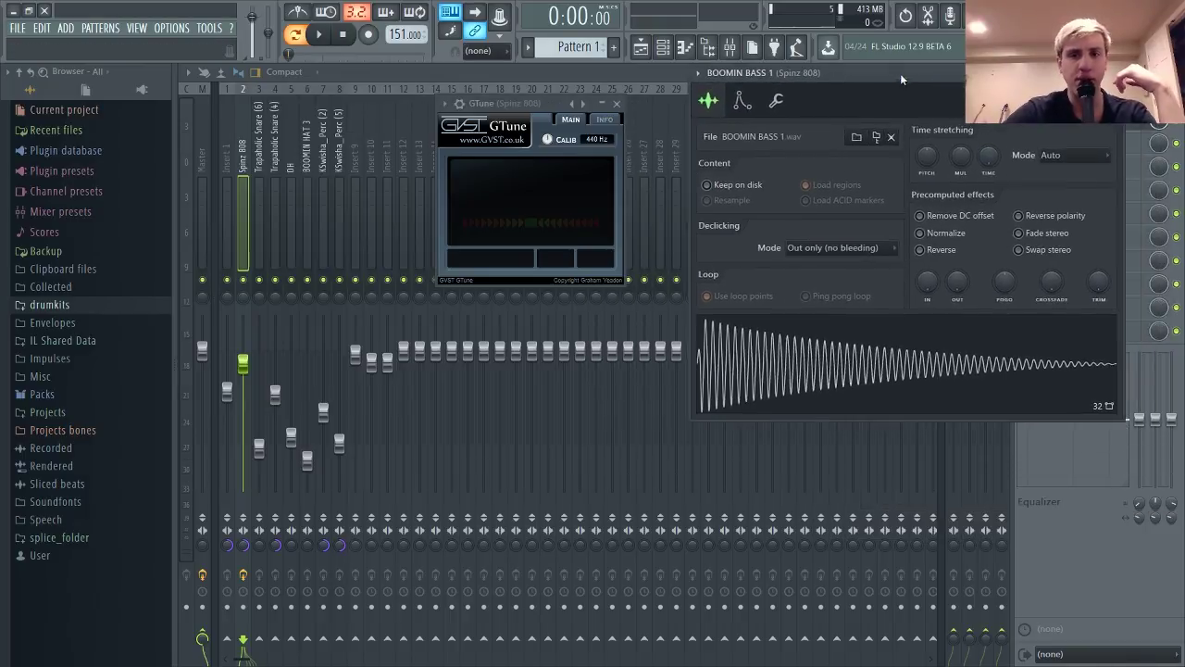
Preview the 808 repeatedly until GTune reads C at 32.93 Hz, 12 cents sharp.
{"action": "left_click", "coordinate": [785, 359]}
{"action": "left_click", "coordinate": [785, 359]}
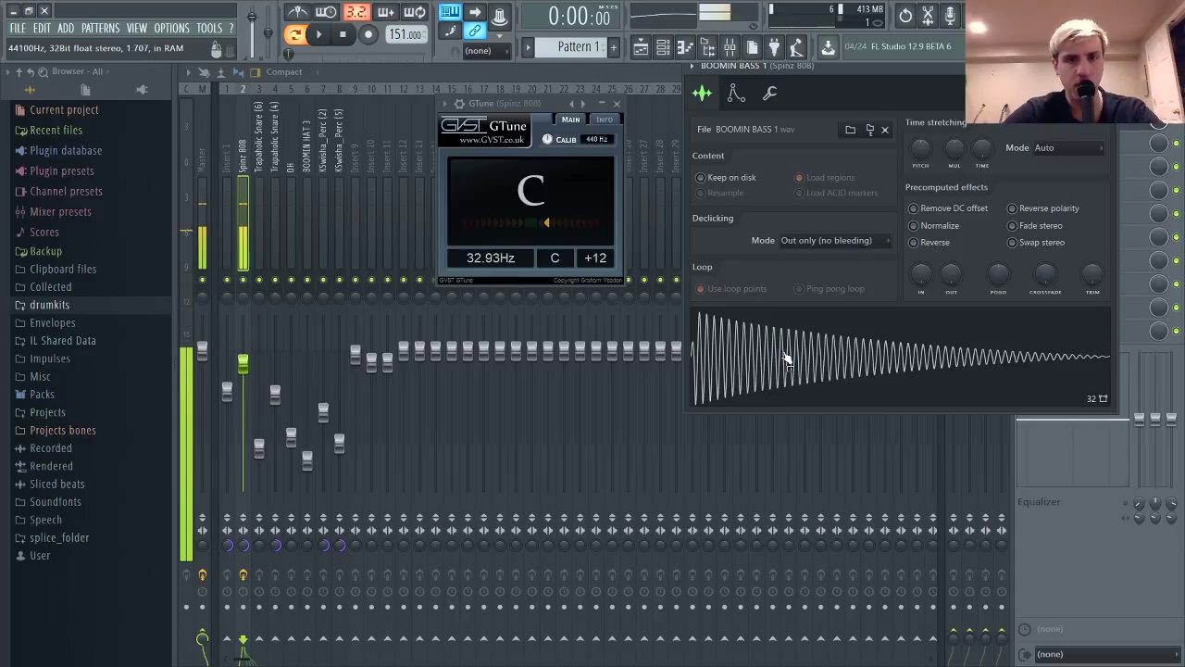
{"action": "left_click", "coordinate": [785, 360]}
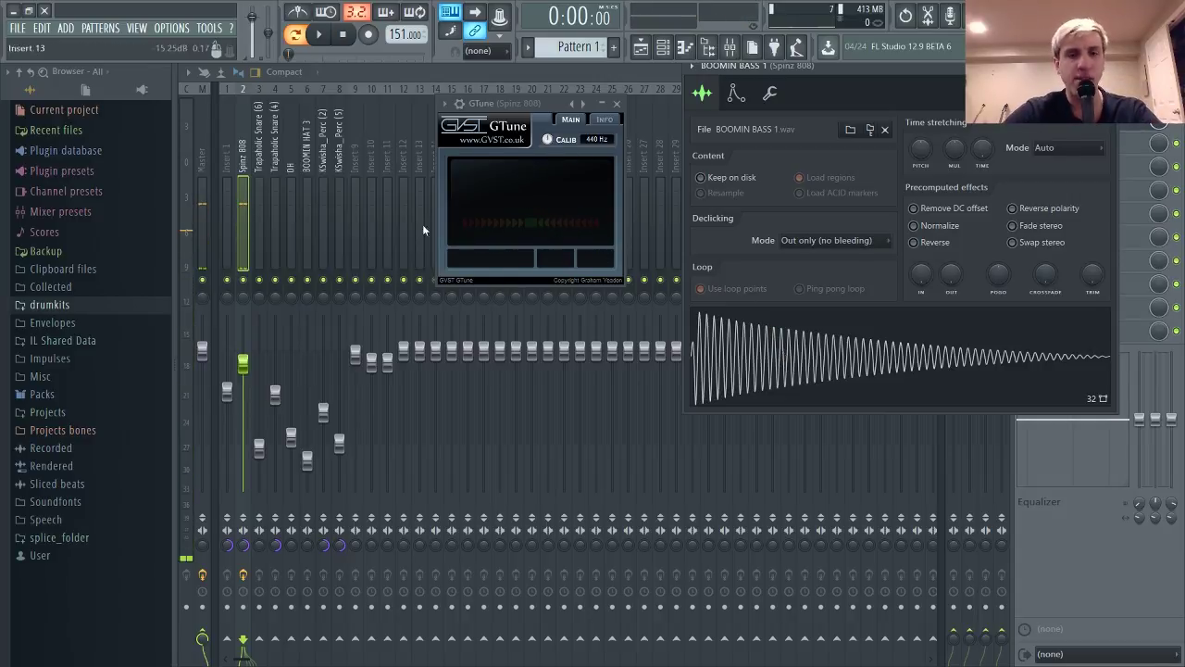
{"action": "left_click", "coordinate": [762, 381]}
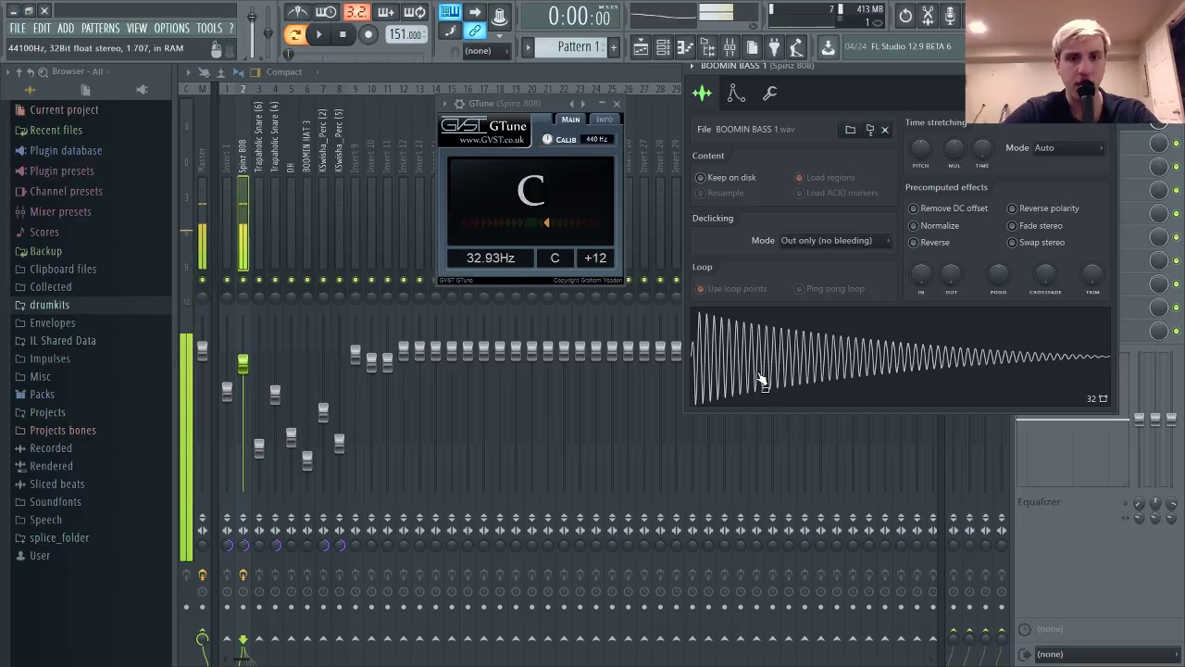
{"action": "left_click", "coordinate": [761, 380]}
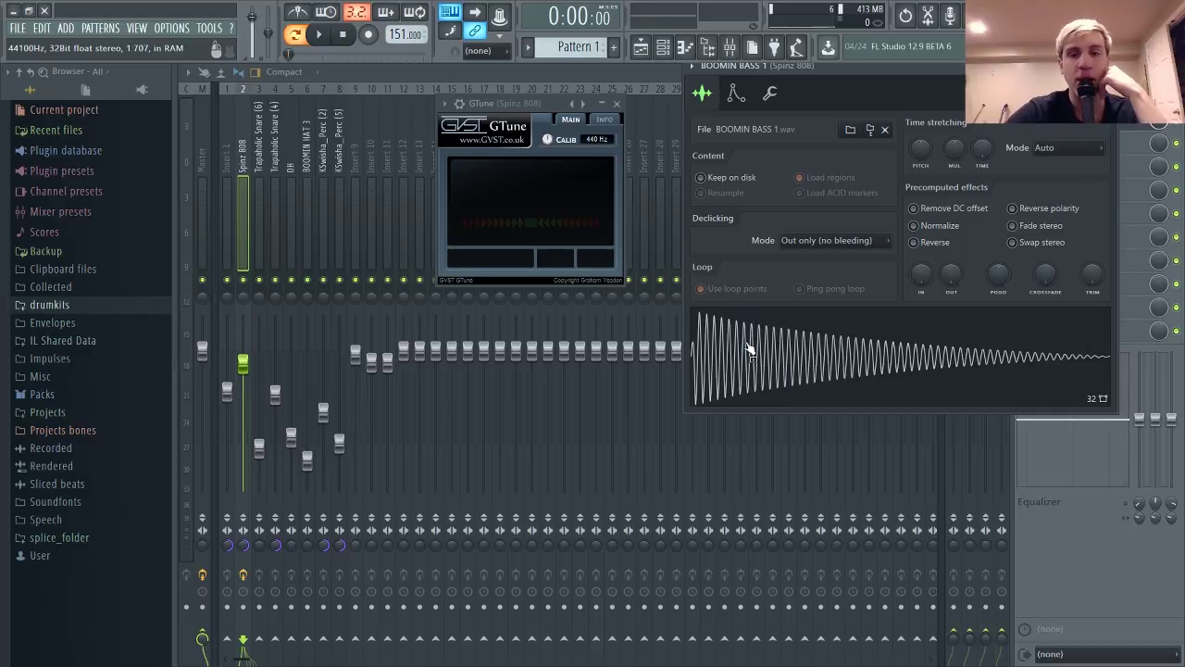
{"action": "left_click", "coordinate": [753, 347]}
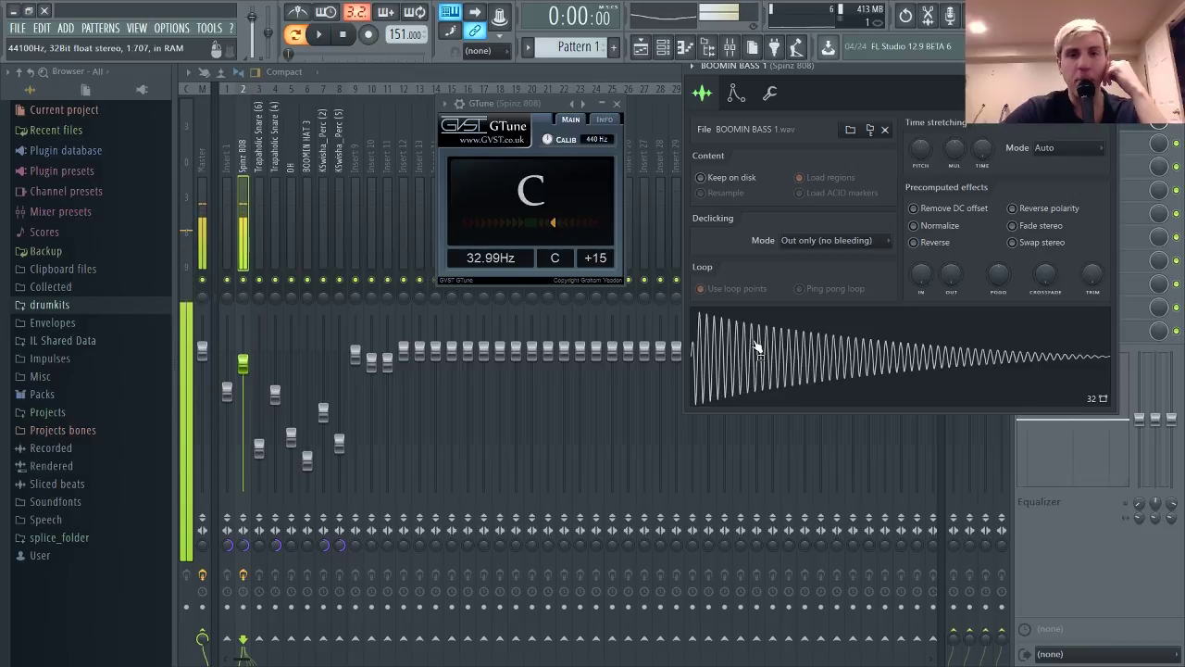
{"action": "left_click", "coordinate": [852, 357]}
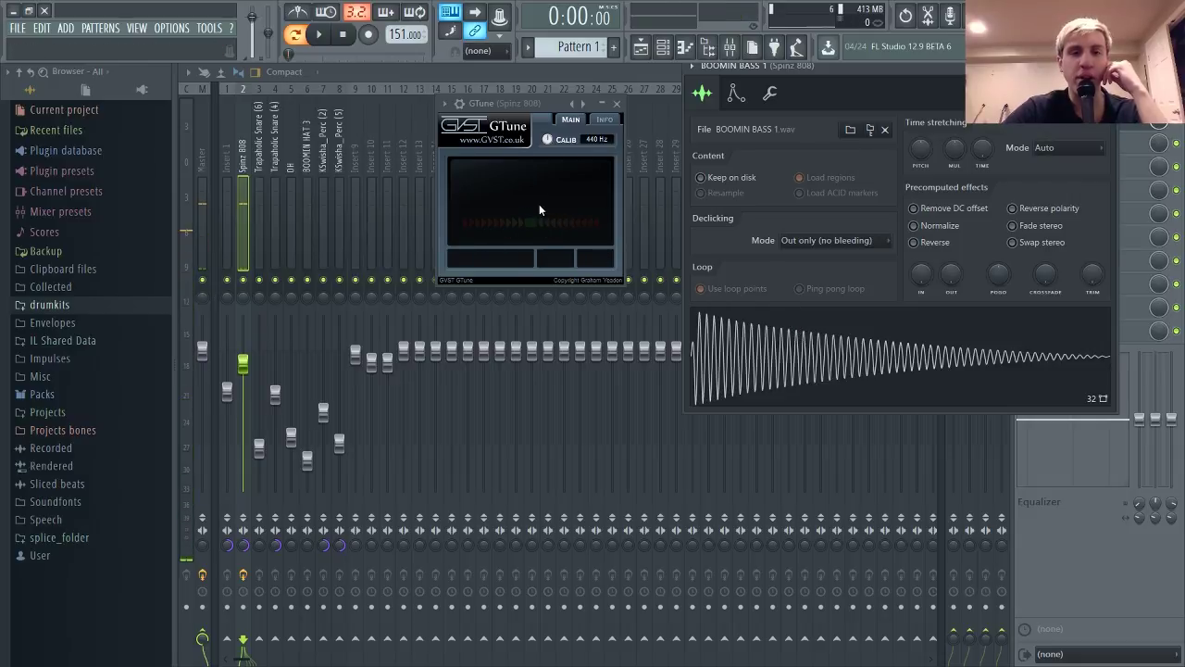
{"action": "left_click", "coordinate": [751, 360]}
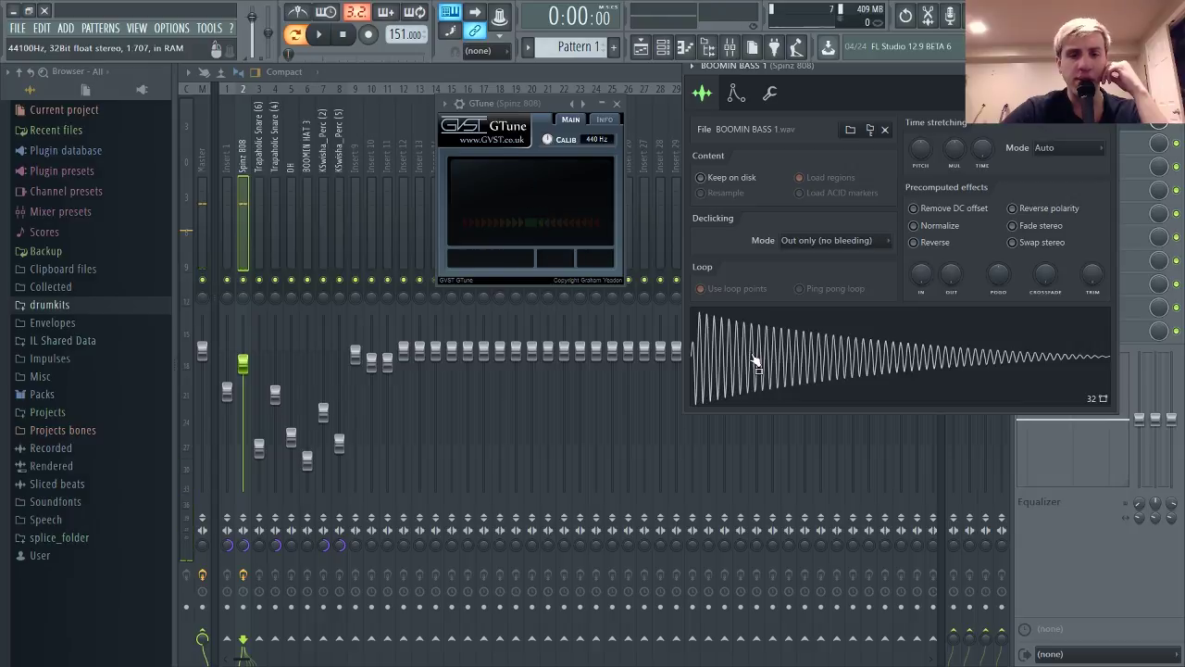
{"action": "left_click", "coordinate": [794, 364]}
{"action": "left_click", "coordinate": [741, 355]}
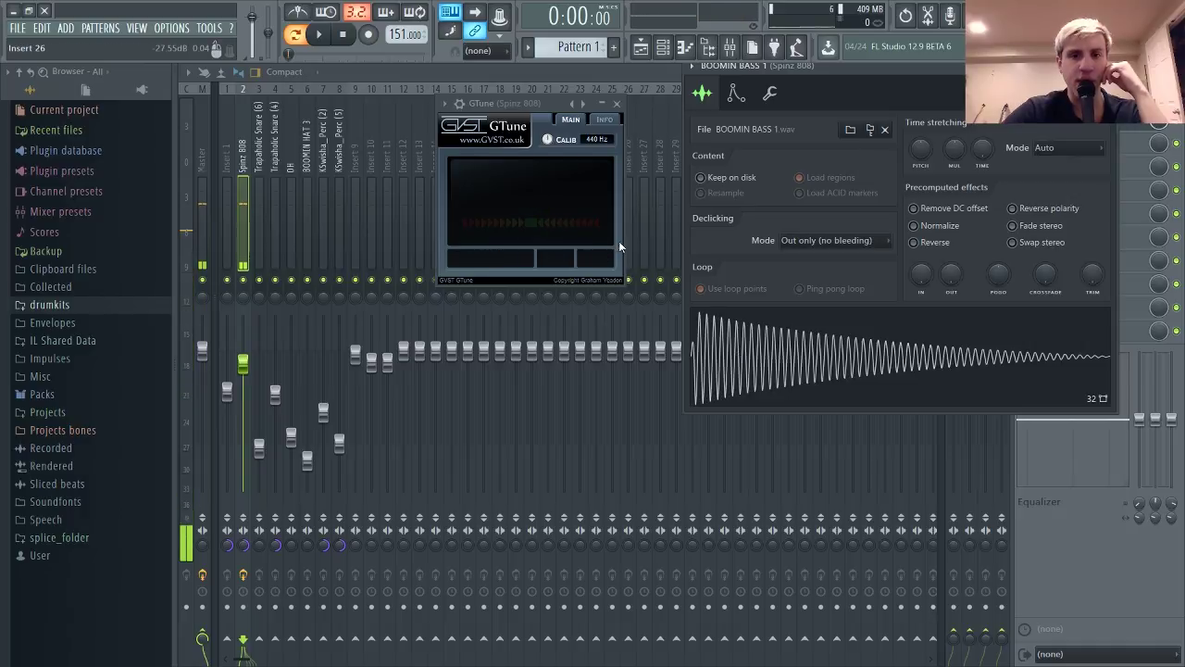
{"action": "left_click", "coordinate": [781, 361]}
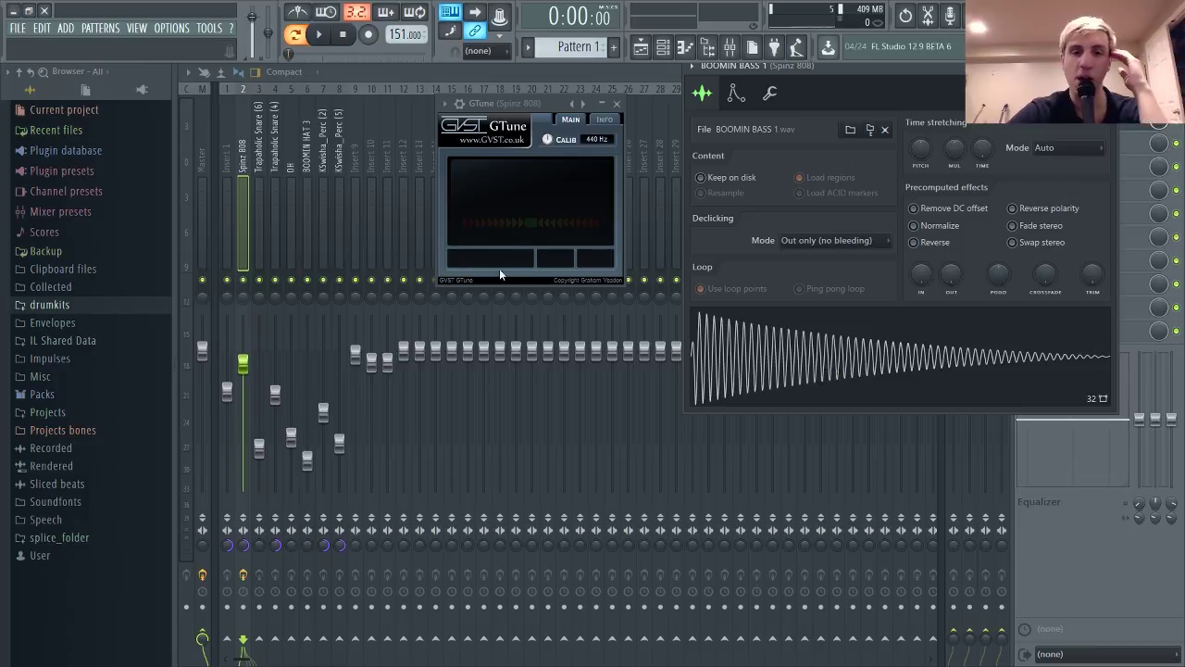
{"action": "left_click", "coordinate": [745, 371]}
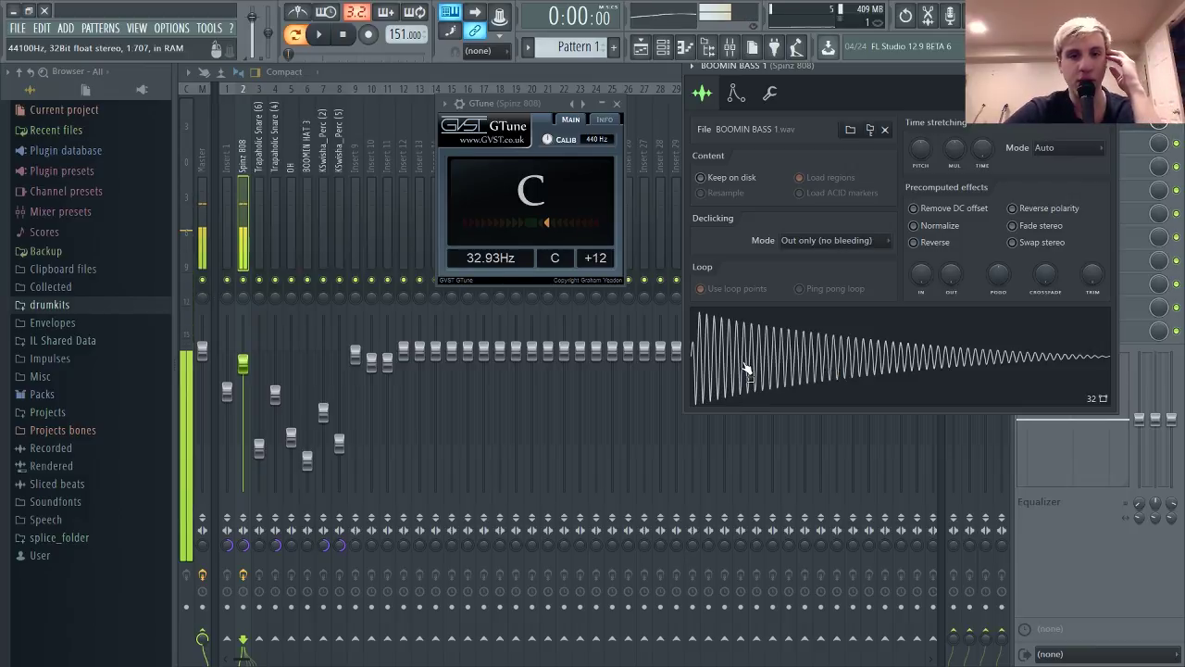
{"action": "left_click", "coordinate": [725, 324]}
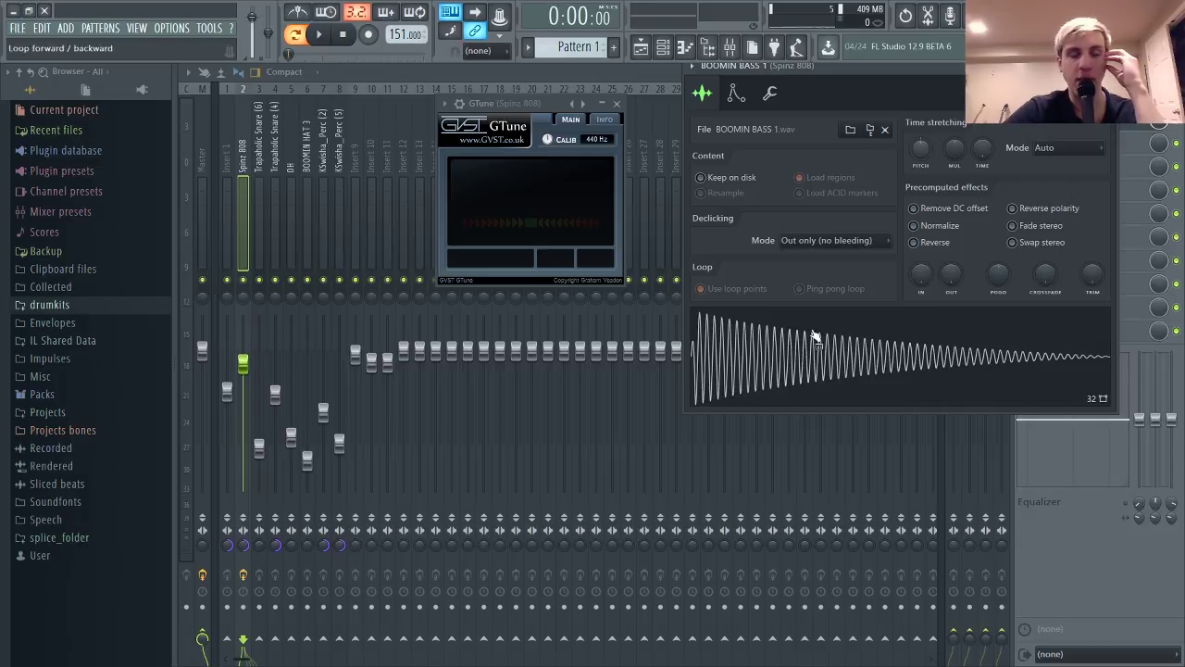
{"action": "left_click", "coordinate": [778, 373]}
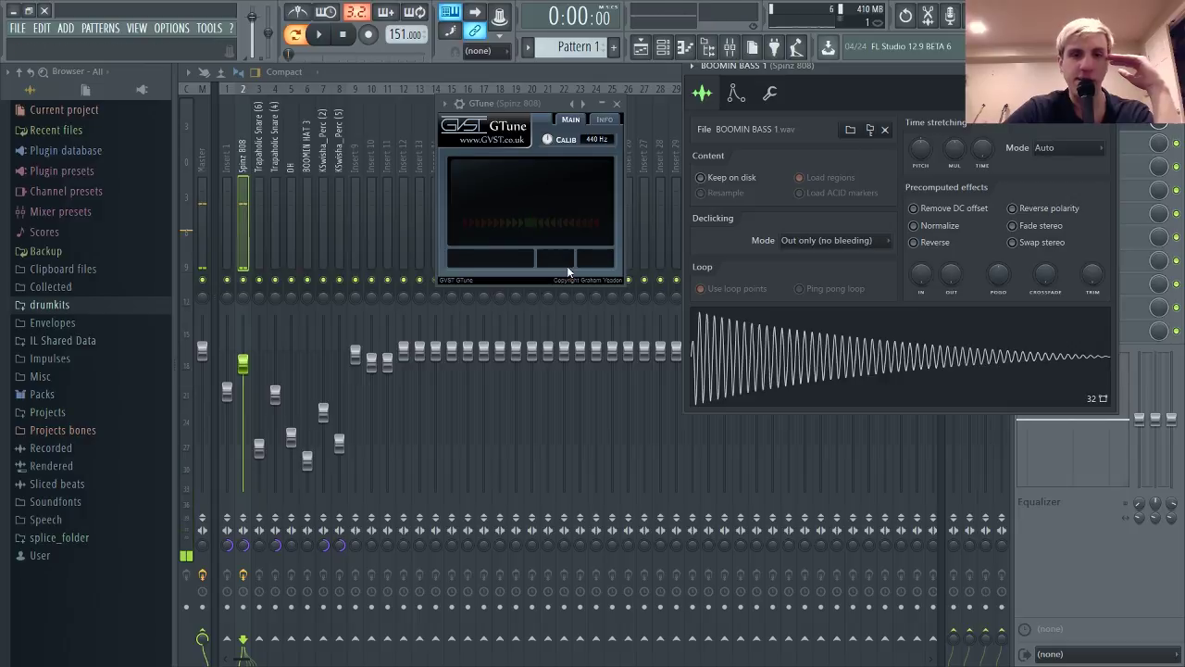
{"action": "left_click", "coordinate": [741, 354]}
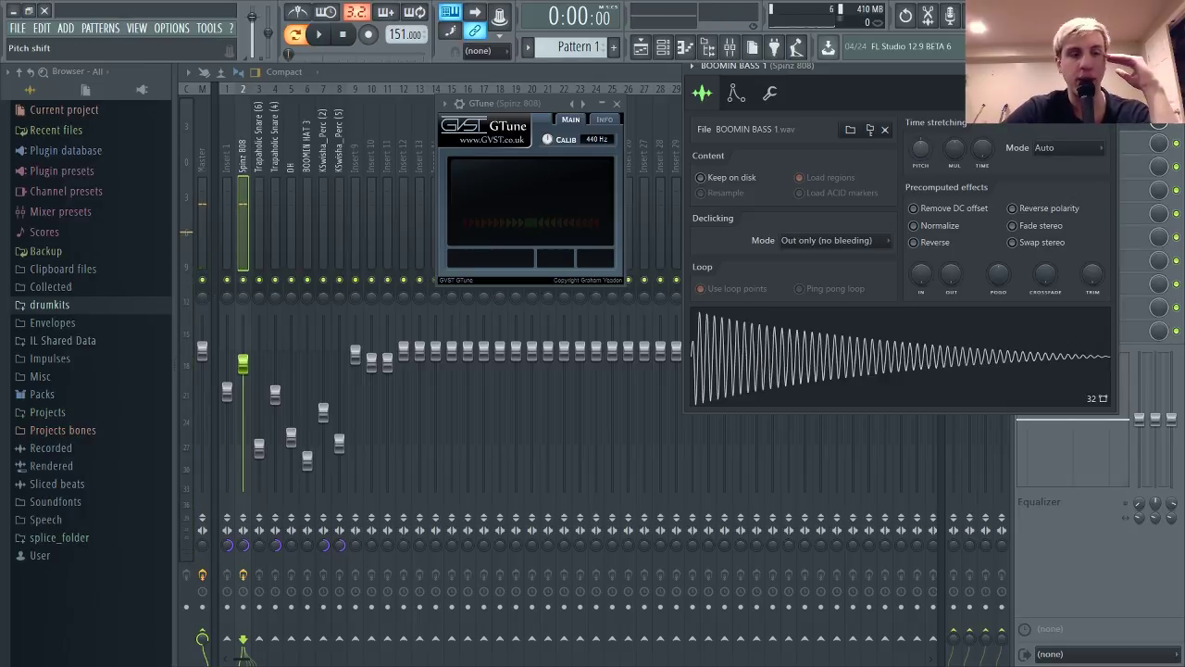
{"action": "left_click_drag", "start_coordinate": [920, 148], "coordinate": [920, 153]}
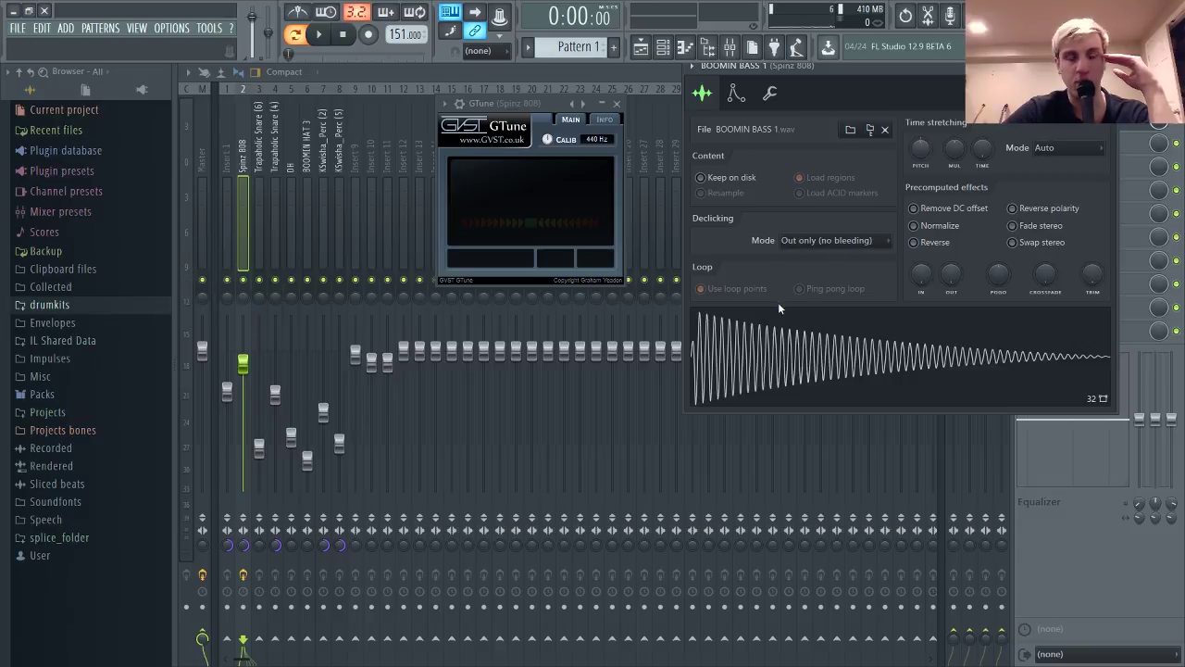
{"action": "left_click", "coordinate": [794, 364]}
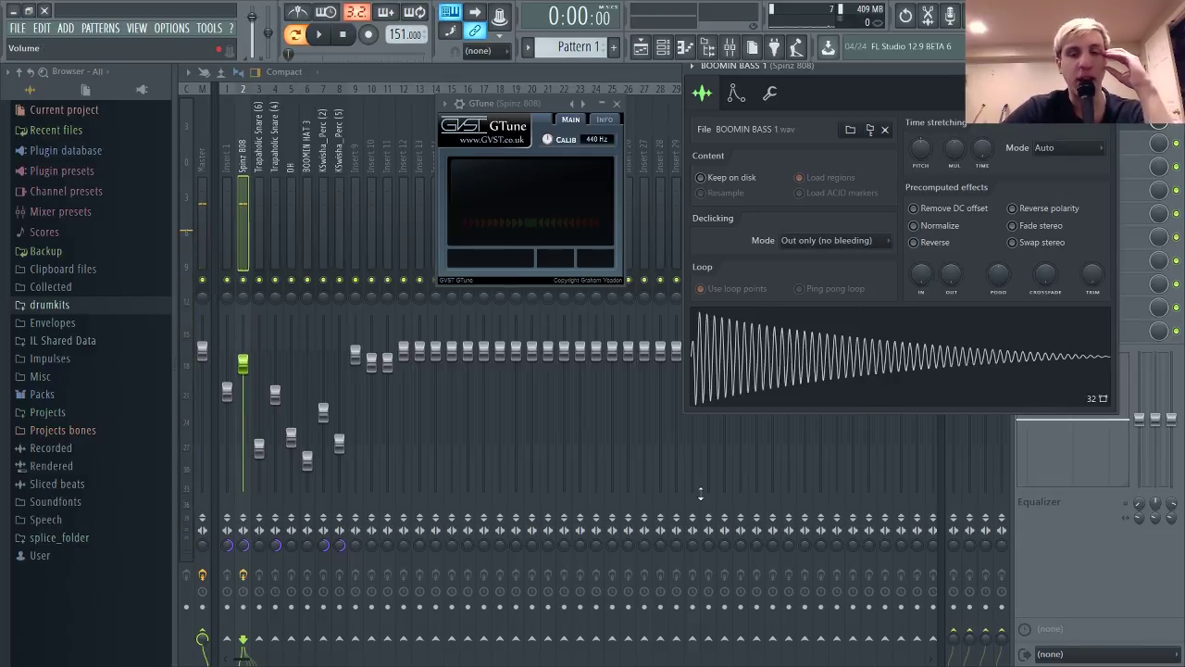
{"action": "left_click", "coordinate": [759, 391]}
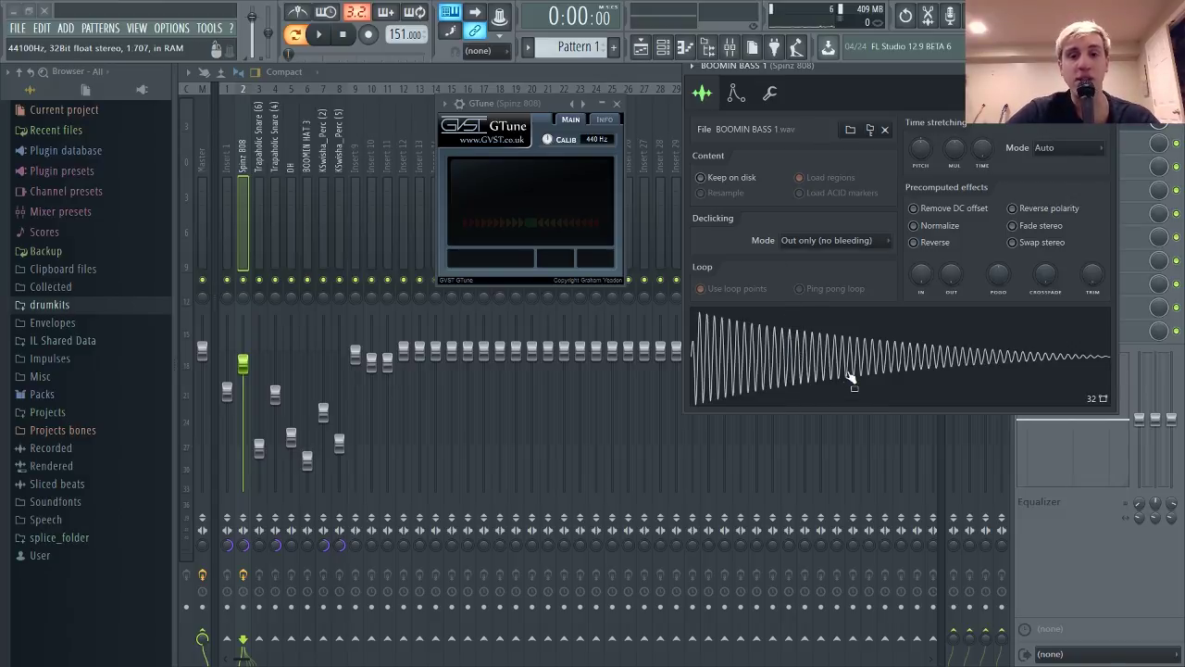
{"action": "left_click", "coordinate": [815, 370]}
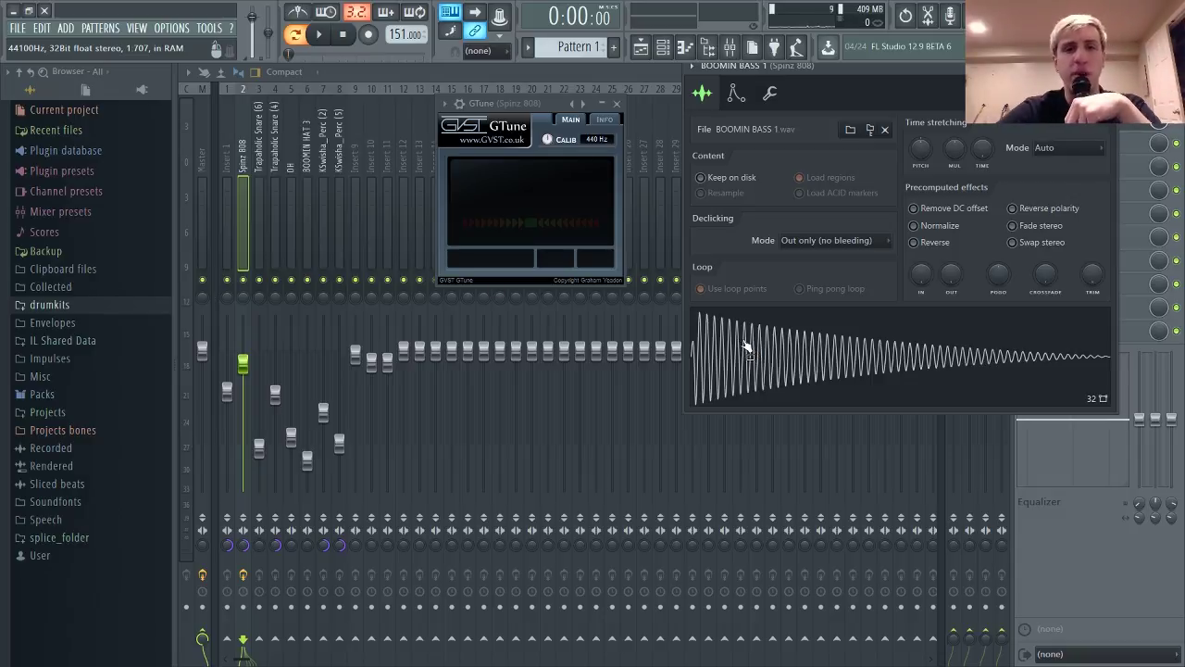
Recheck that the 808 reads C on GTune and show the BOOMIN BASS 1 envelope settings.
{"action": "left_click", "coordinate": [749, 375]}
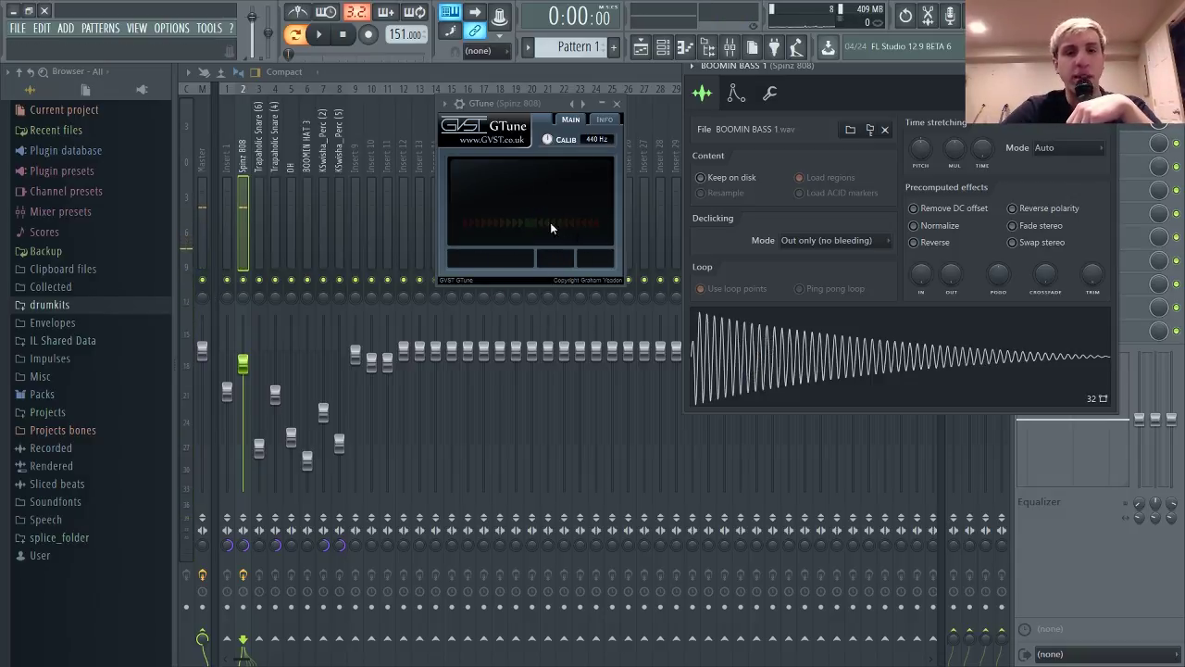
{"action": "left_click", "coordinate": [756, 369]}
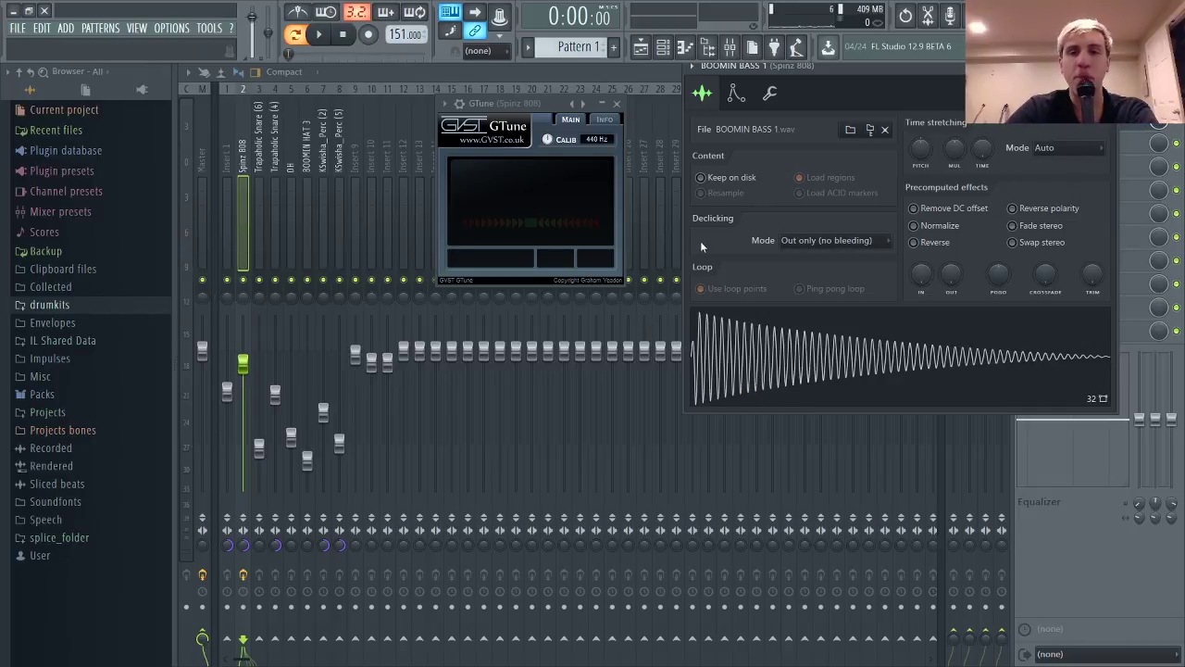
{"action": "left_click", "coordinate": [737, 95]}
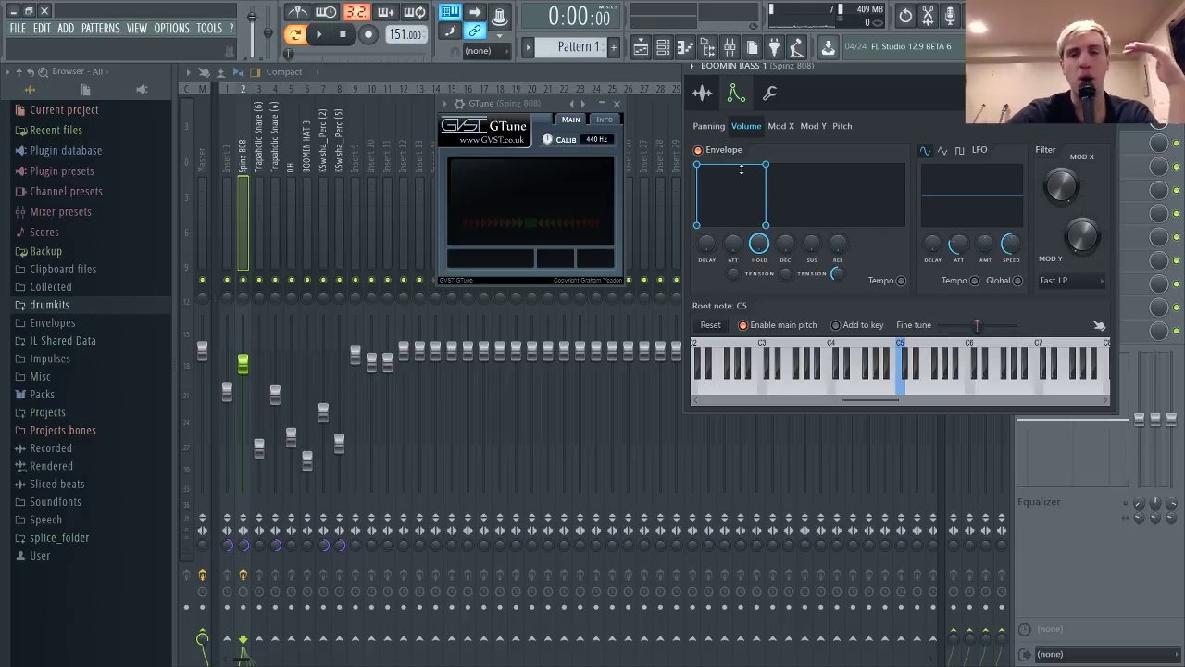
Enable the pitch envelope with zero attack, longer hold, higher decay and amount, lower sustain and release.
{"action": "left_click", "coordinate": [841, 125]}
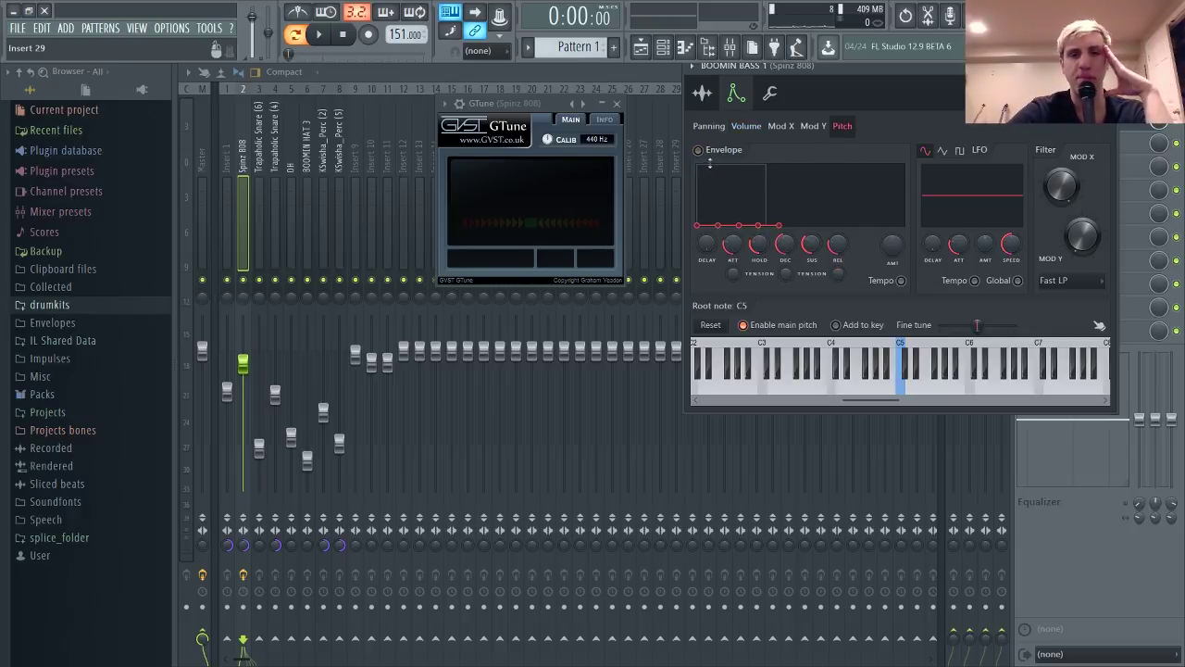
{"action": "left_click", "coordinate": [699, 150]}
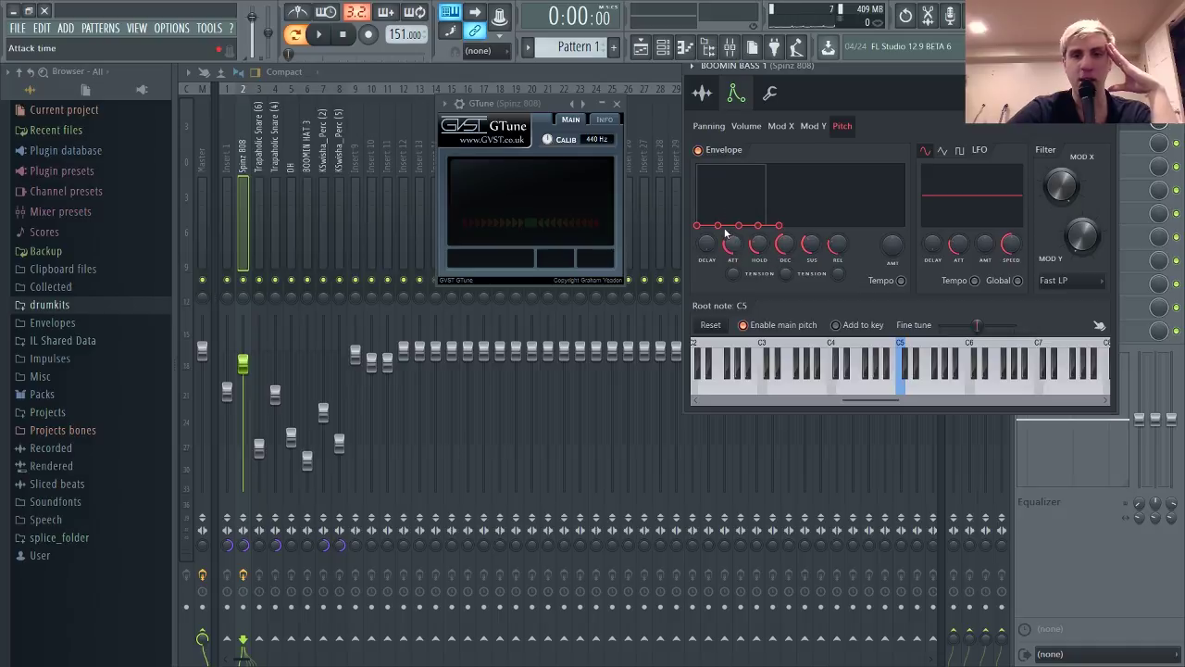
{"action": "left_click_drag", "start_coordinate": [758, 243], "coordinate": [784, 234]}
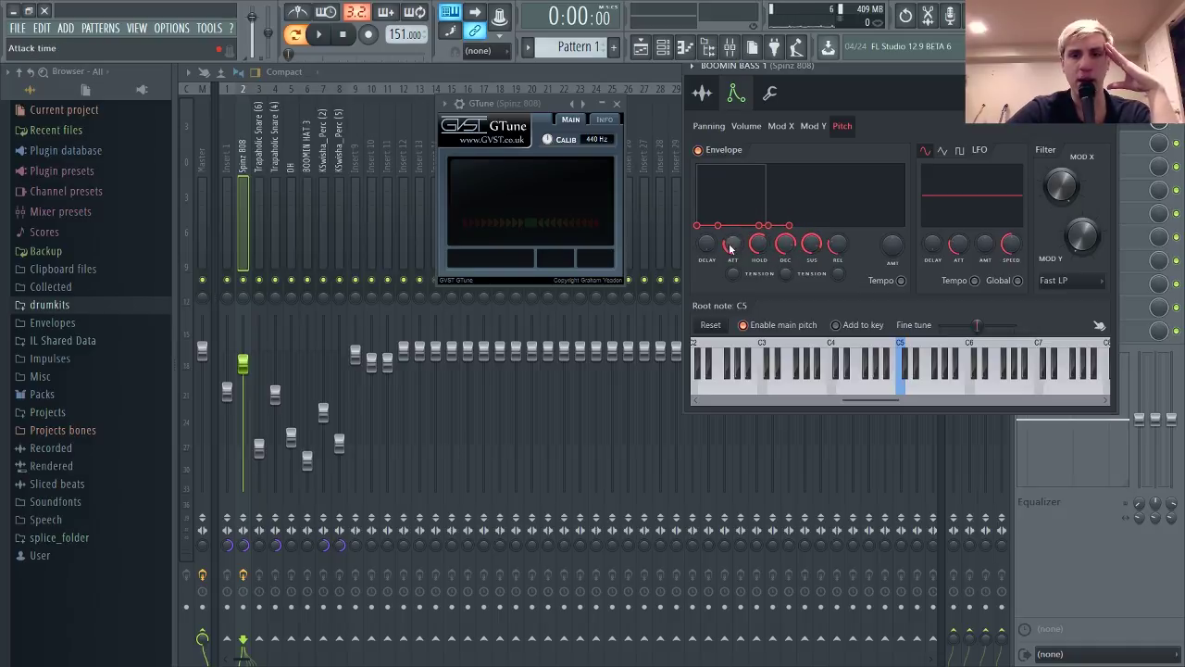
{"action": "left_click_drag", "start_coordinate": [893, 243], "coordinate": [892, 190]}
{"action": "left_click_drag", "start_coordinate": [738, 242], "coordinate": [738, 264]}
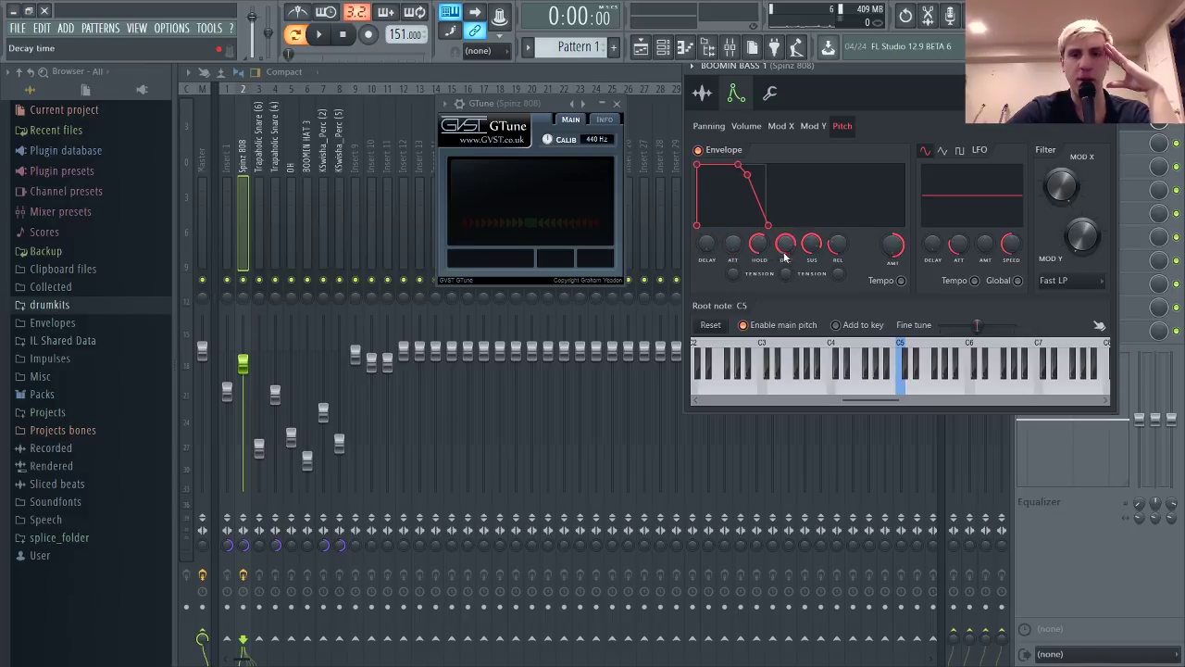
{"action": "left_click_drag", "start_coordinate": [811, 244], "coordinate": [759, 264]}
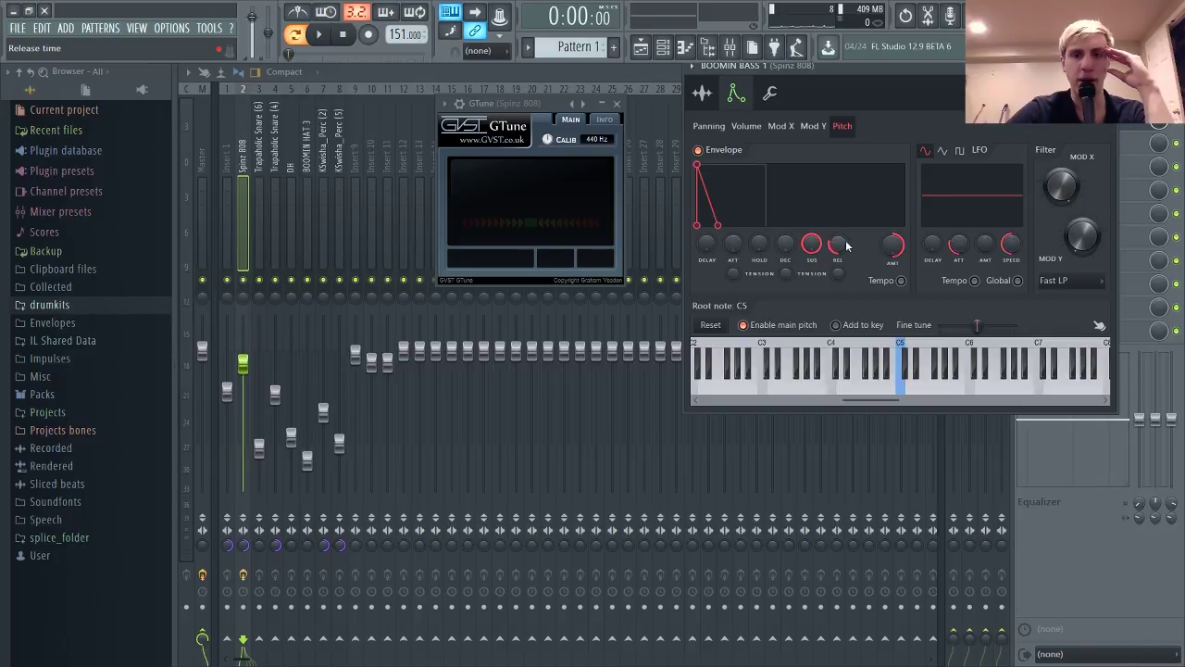
{"action": "left_click_drag", "start_coordinate": [837, 244], "coordinate": [836, 263]}
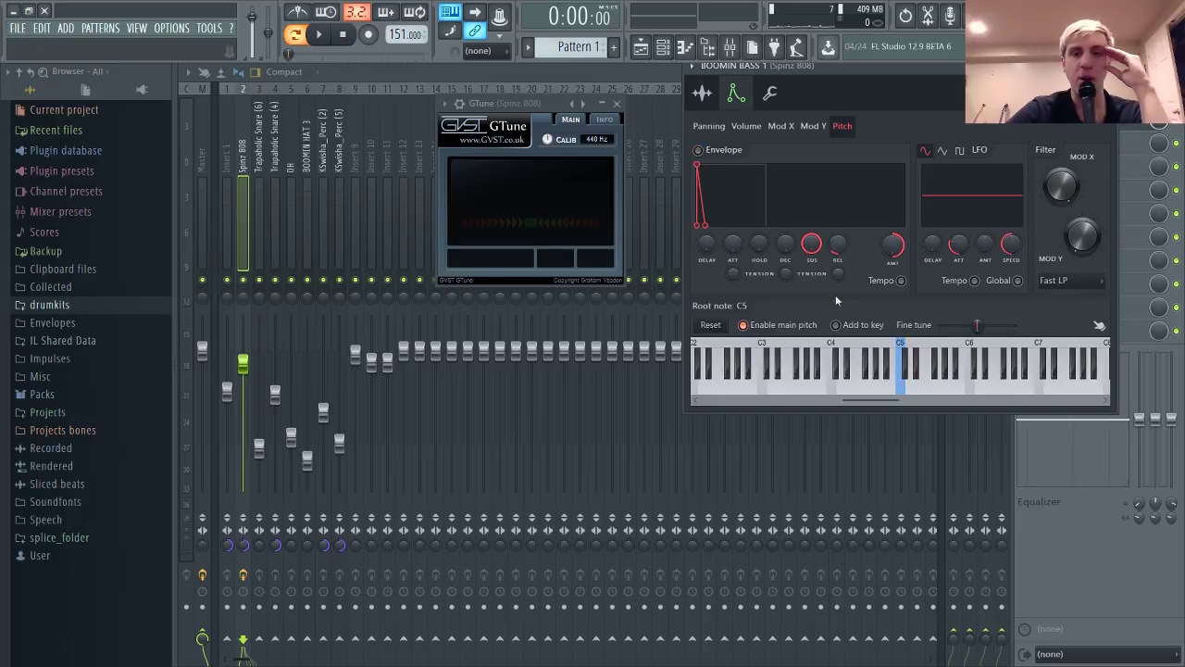
{"action": "left_click", "coordinate": [719, 127]}
Back in the sample settings, replay the 808 until GTune confirms it still reads C.
{"action": "left_click", "coordinate": [702, 93]}
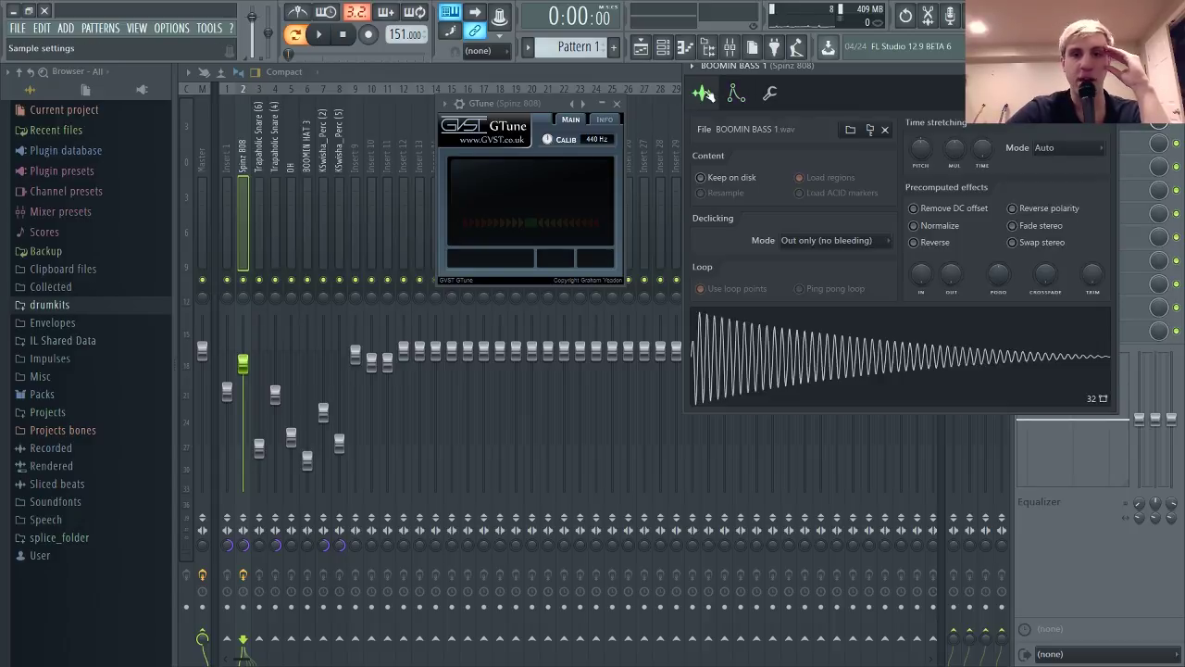
{"action": "left_click", "coordinate": [792, 367]}
{"action": "left_click", "coordinate": [791, 367]}
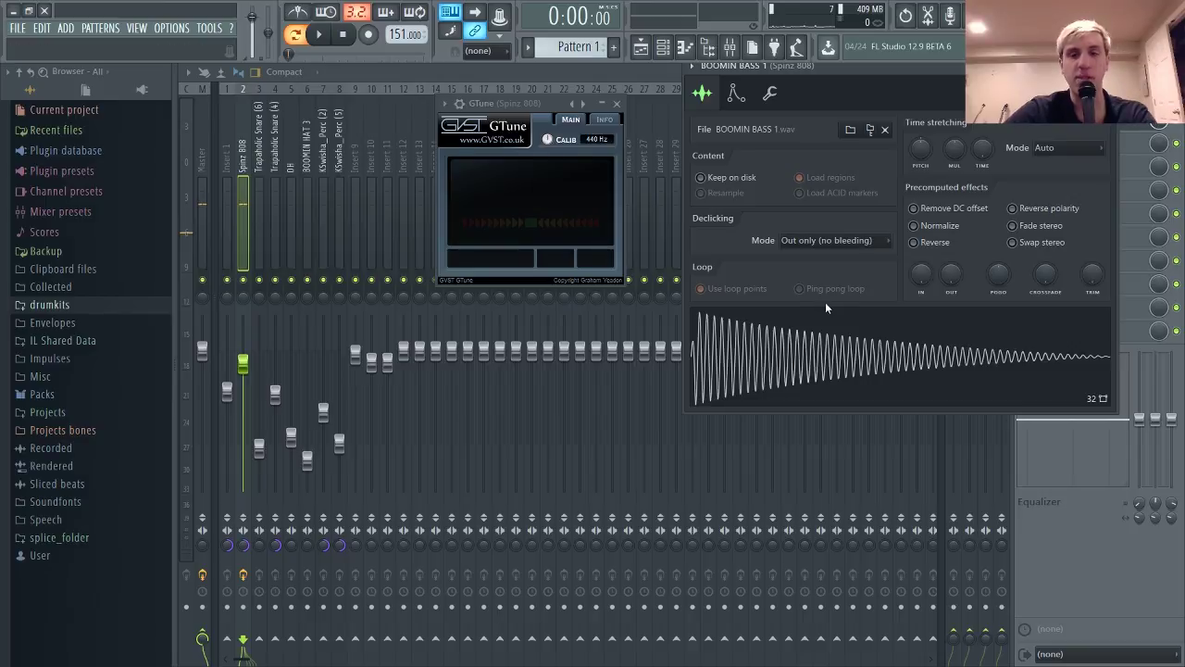
{"action": "left_click", "coordinate": [831, 339]}
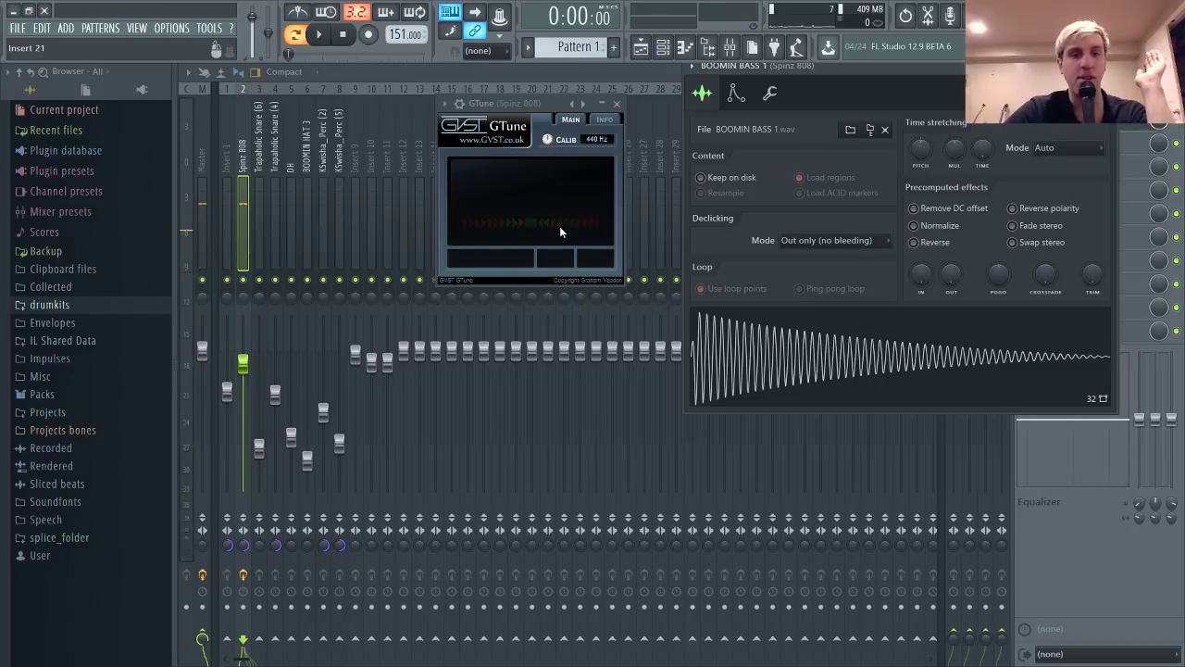
{"action": "left_click", "coordinate": [759, 361]}
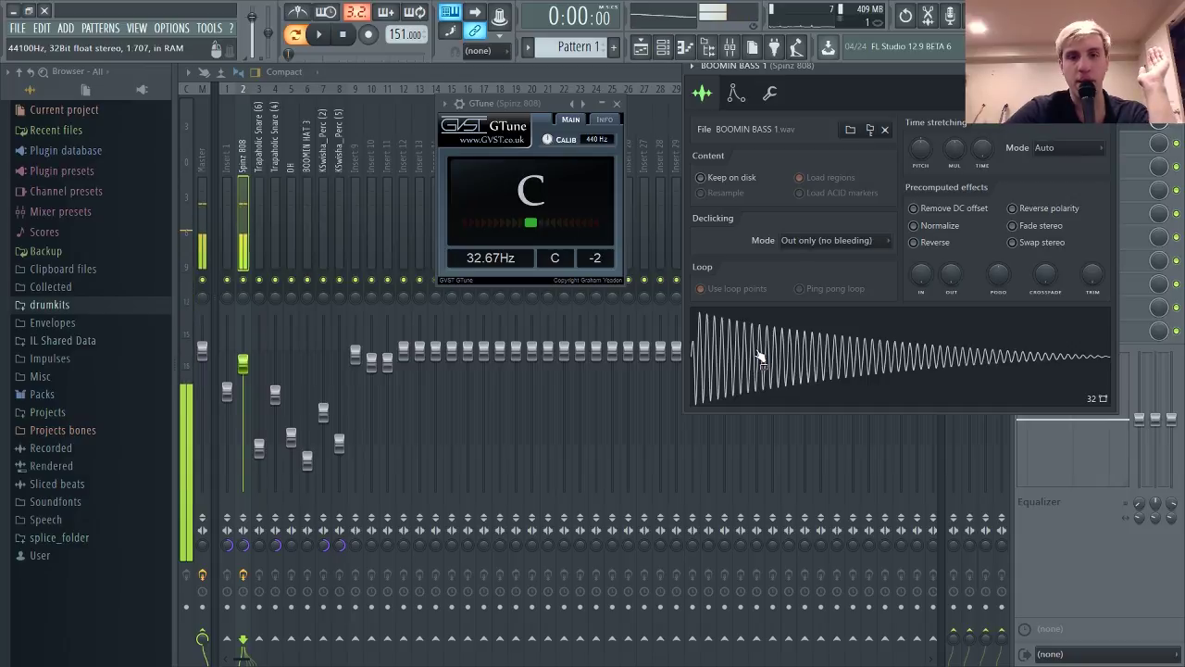
Bring up the channel rack, select BOOMIN BASS 1 and close the mixer to show the playlist.
{"action": "key", "text": "F6"}
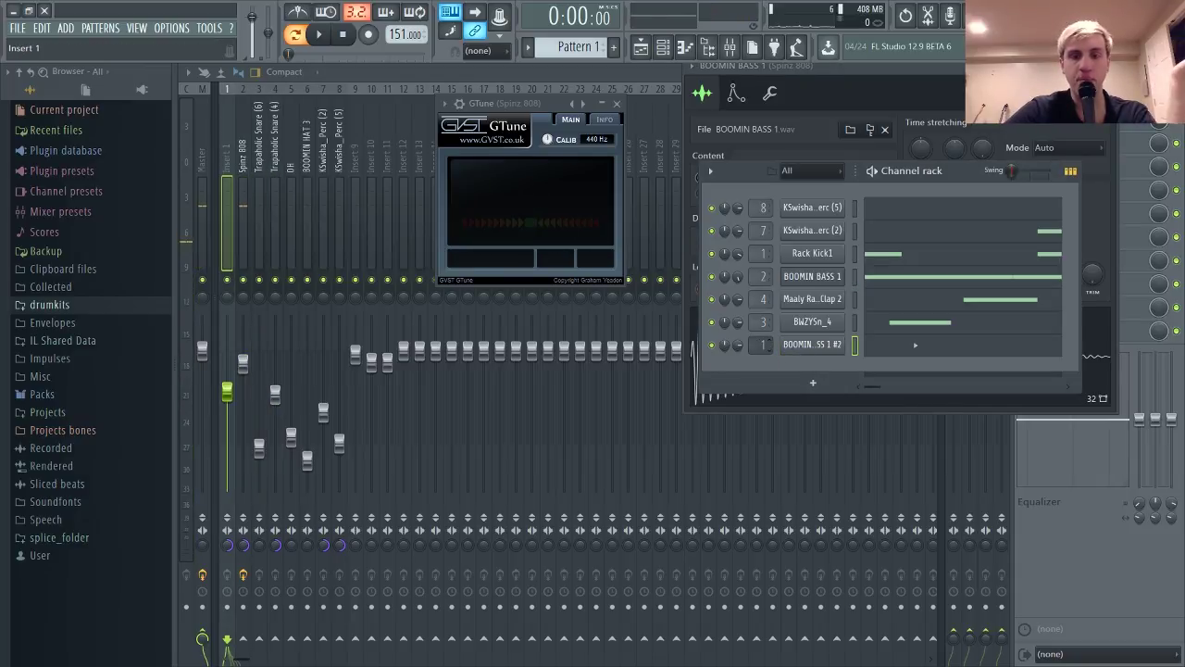
{"action": "scroll", "coordinate": [761, 344], "scroll_direction": "up", "scroll_amount": 3}
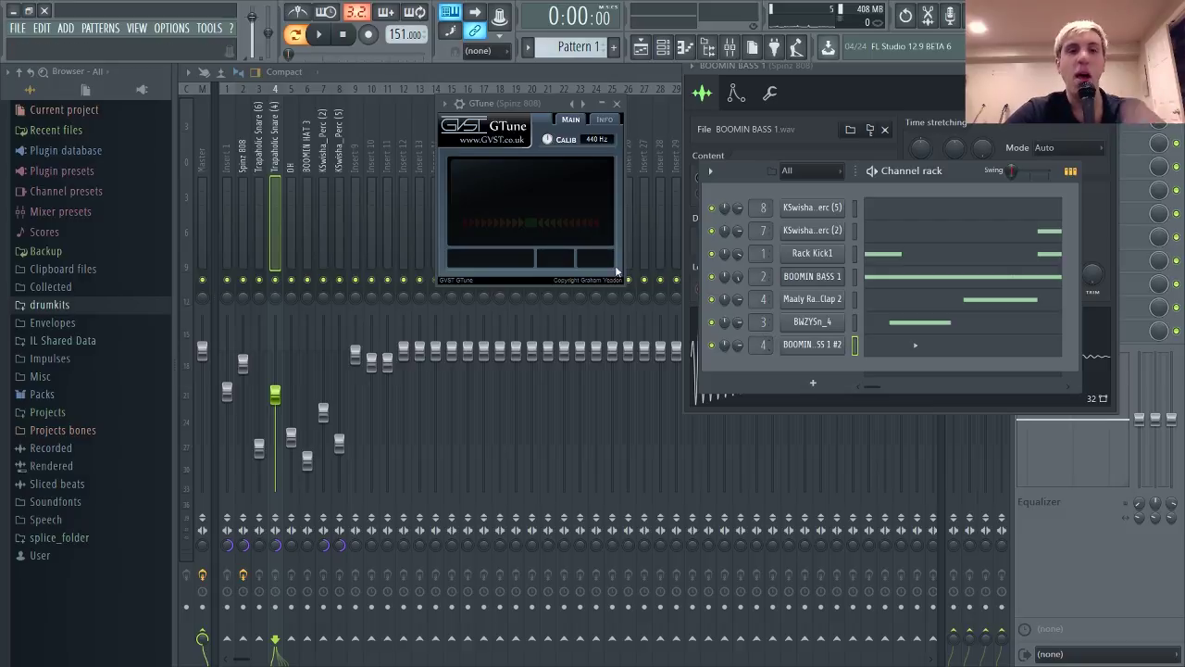
{"action": "left_click", "coordinate": [812, 276]}
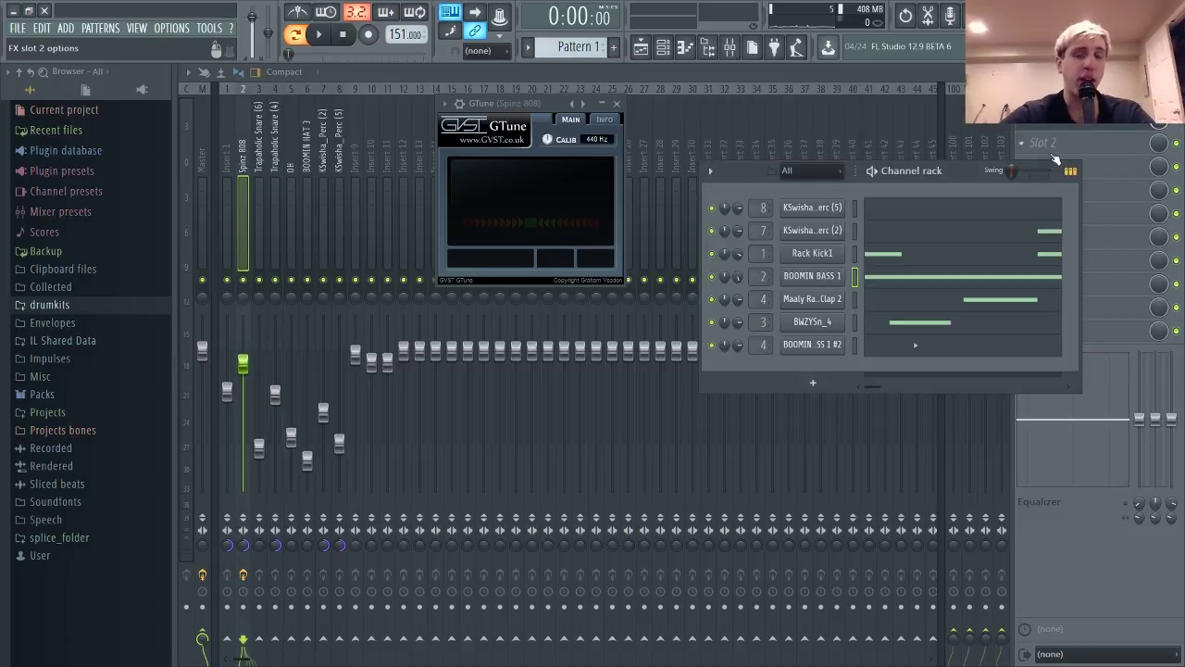
{"action": "key", "text": "F9"}
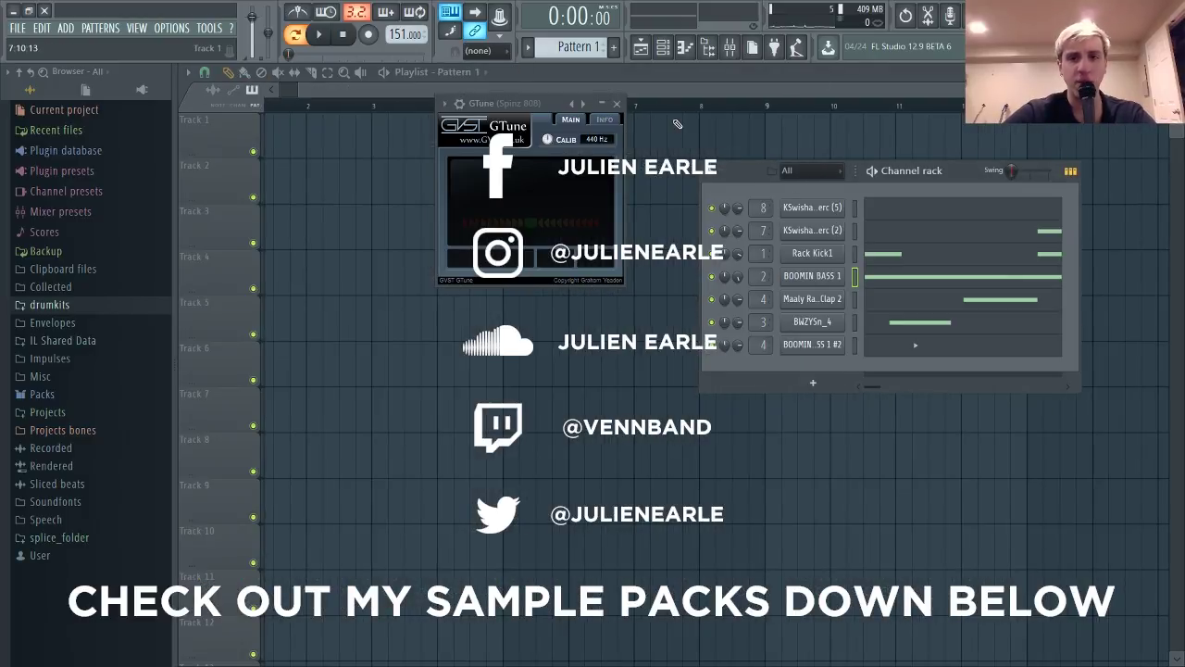
Close the windows, then reopen the mixer with GTune on Spinz 808 and the BOOMIN BASS 1 sample settings.
{"action": "key", "text": "F12"}
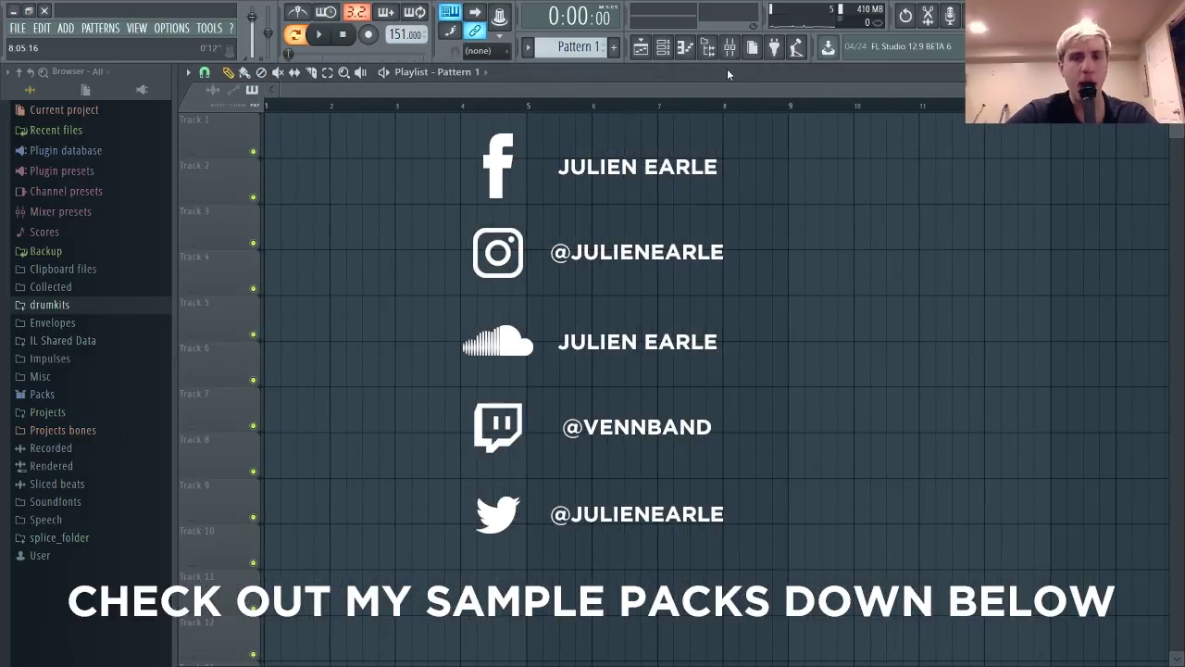
{"action": "left_click", "coordinate": [744, 55]}
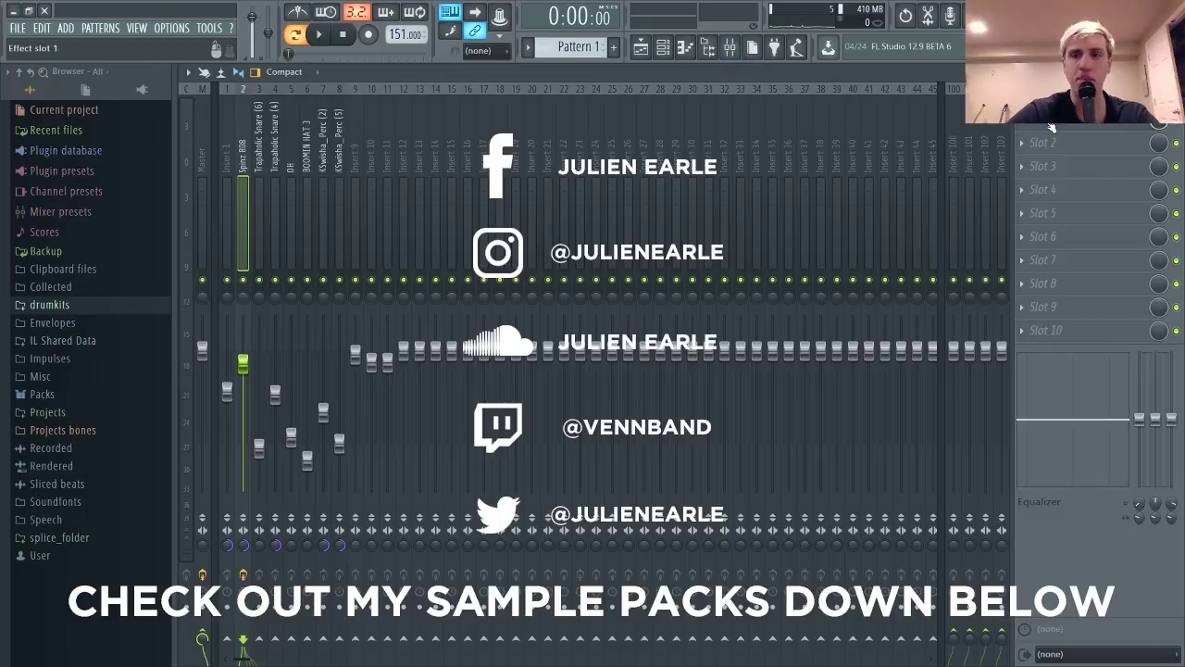
{"action": "left_click", "coordinate": [1048, 121]}
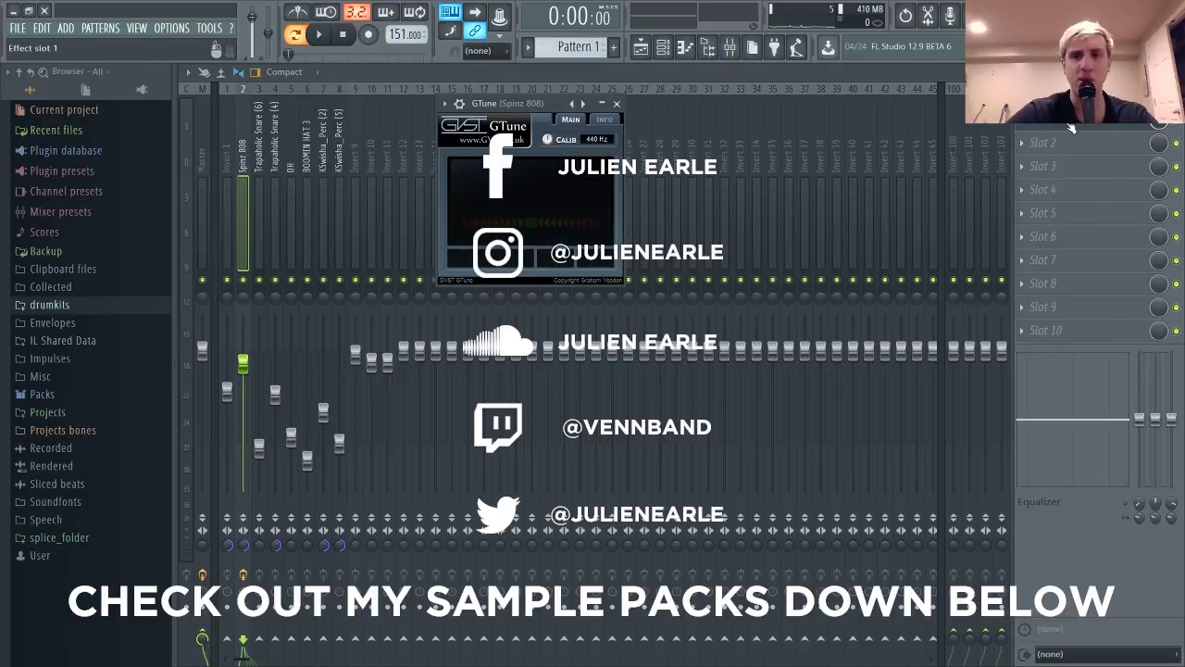
{"action": "left_click", "coordinate": [663, 48]}
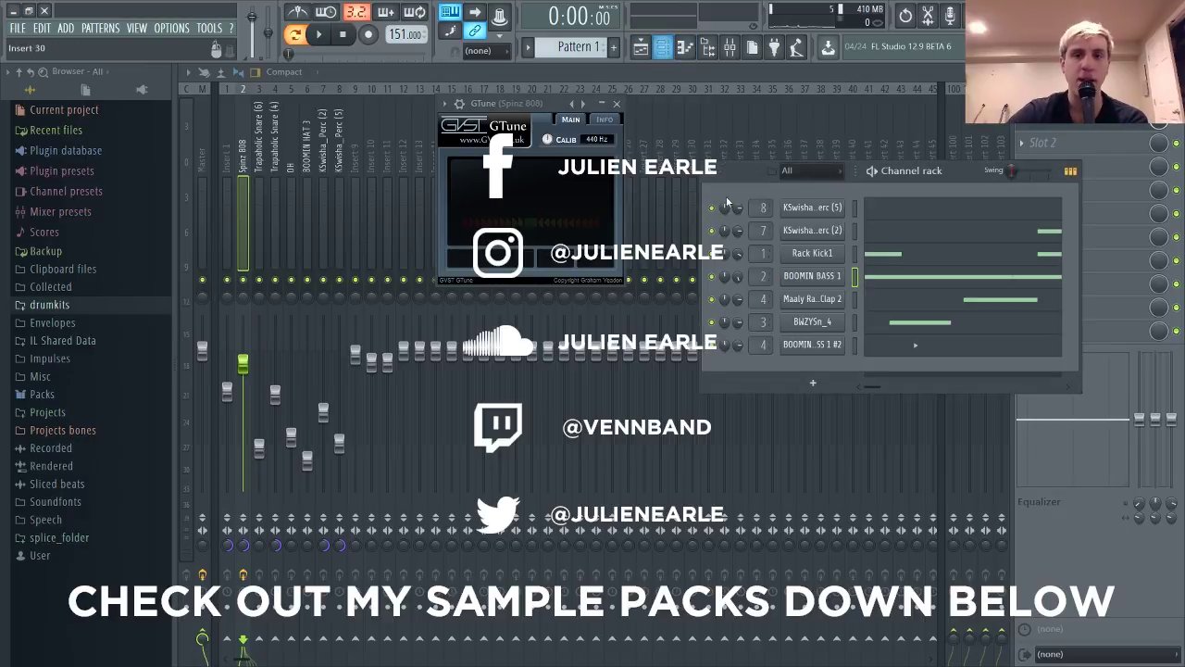
{"action": "left_click", "coordinate": [800, 277]}
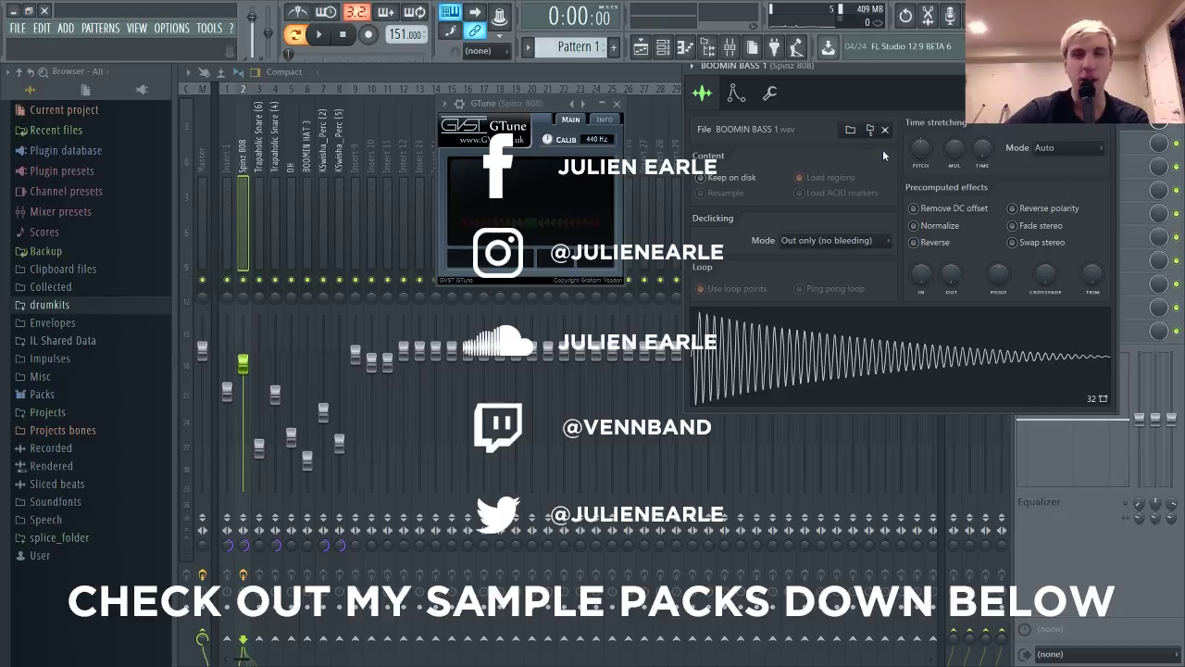